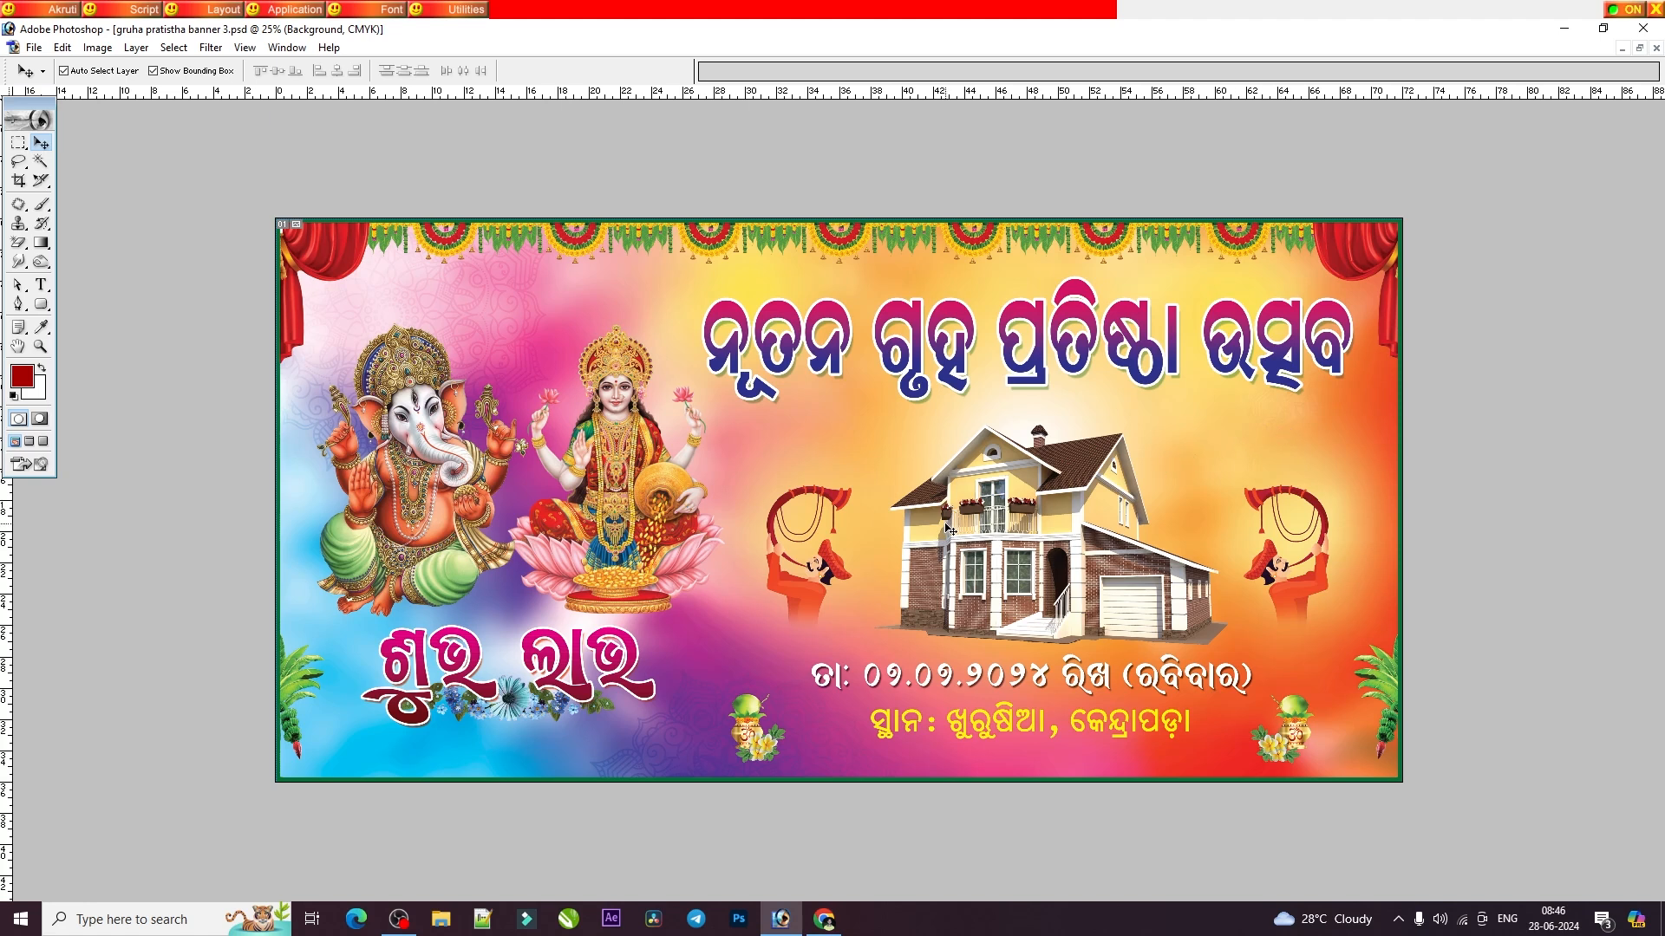
# Select the Ganesh and Lakshmi artwork and examine the banner's document size and resolution in Image Size.
pyautogui.moveTo(611, 508)
pyautogui.mouseDown()
pyautogui.moveTo(634, 482)
pyautogui.moveTo(604, 503)
pyautogui.mouseUp()
pyautogui.click(97, 48)
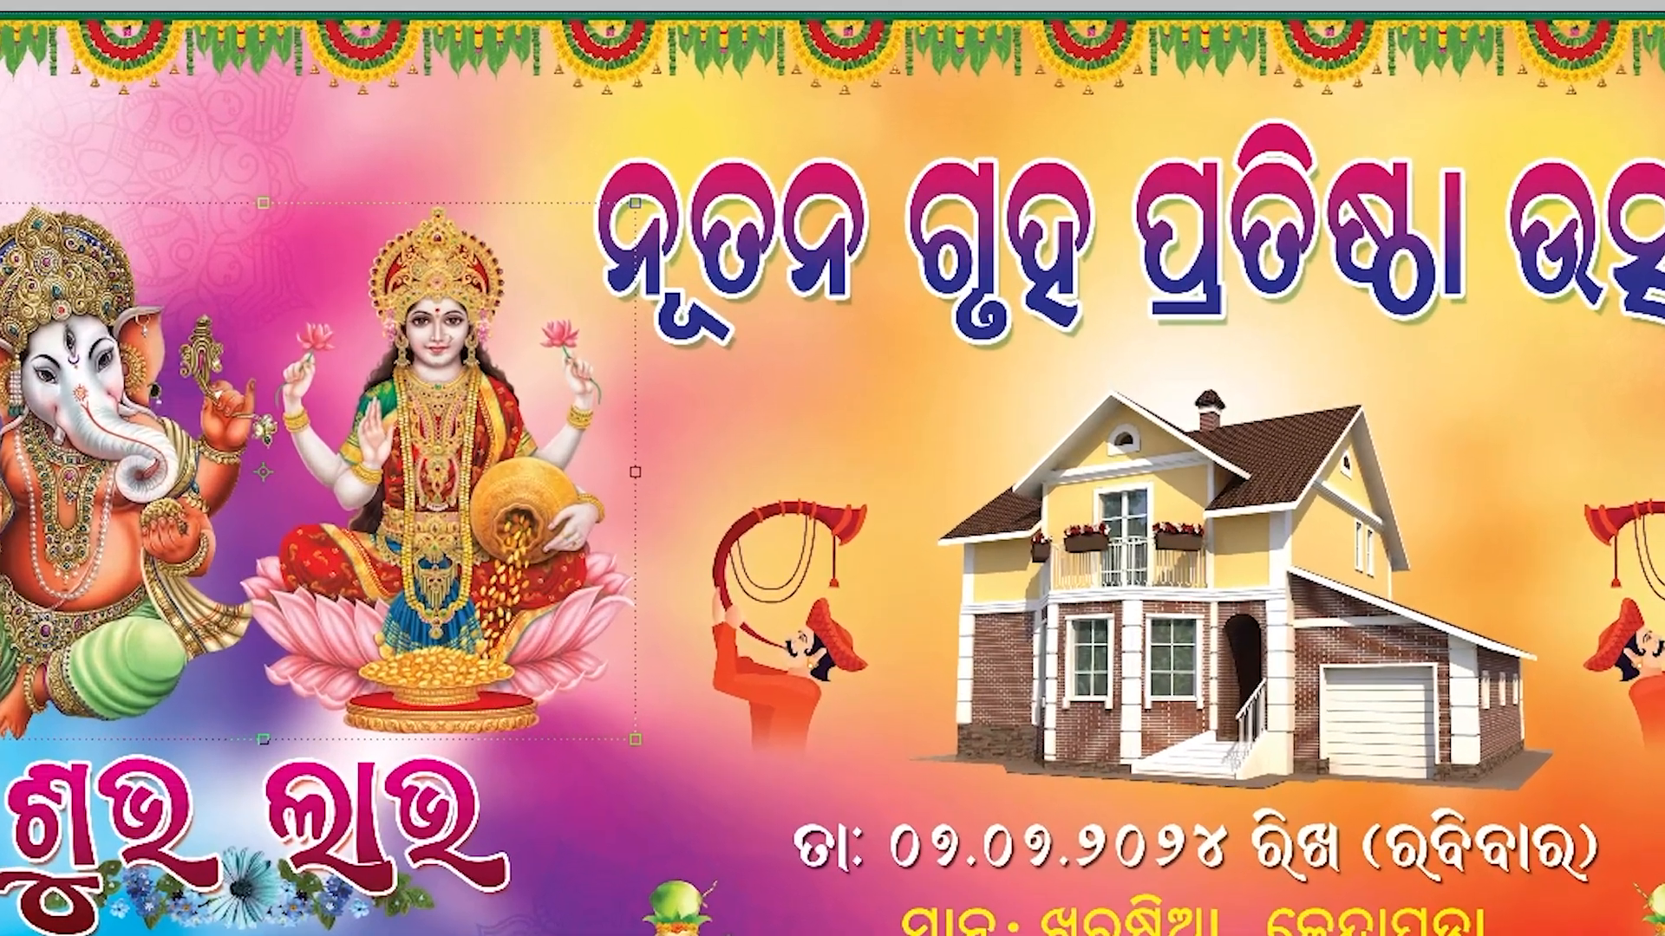
pyautogui.click(2, 65)
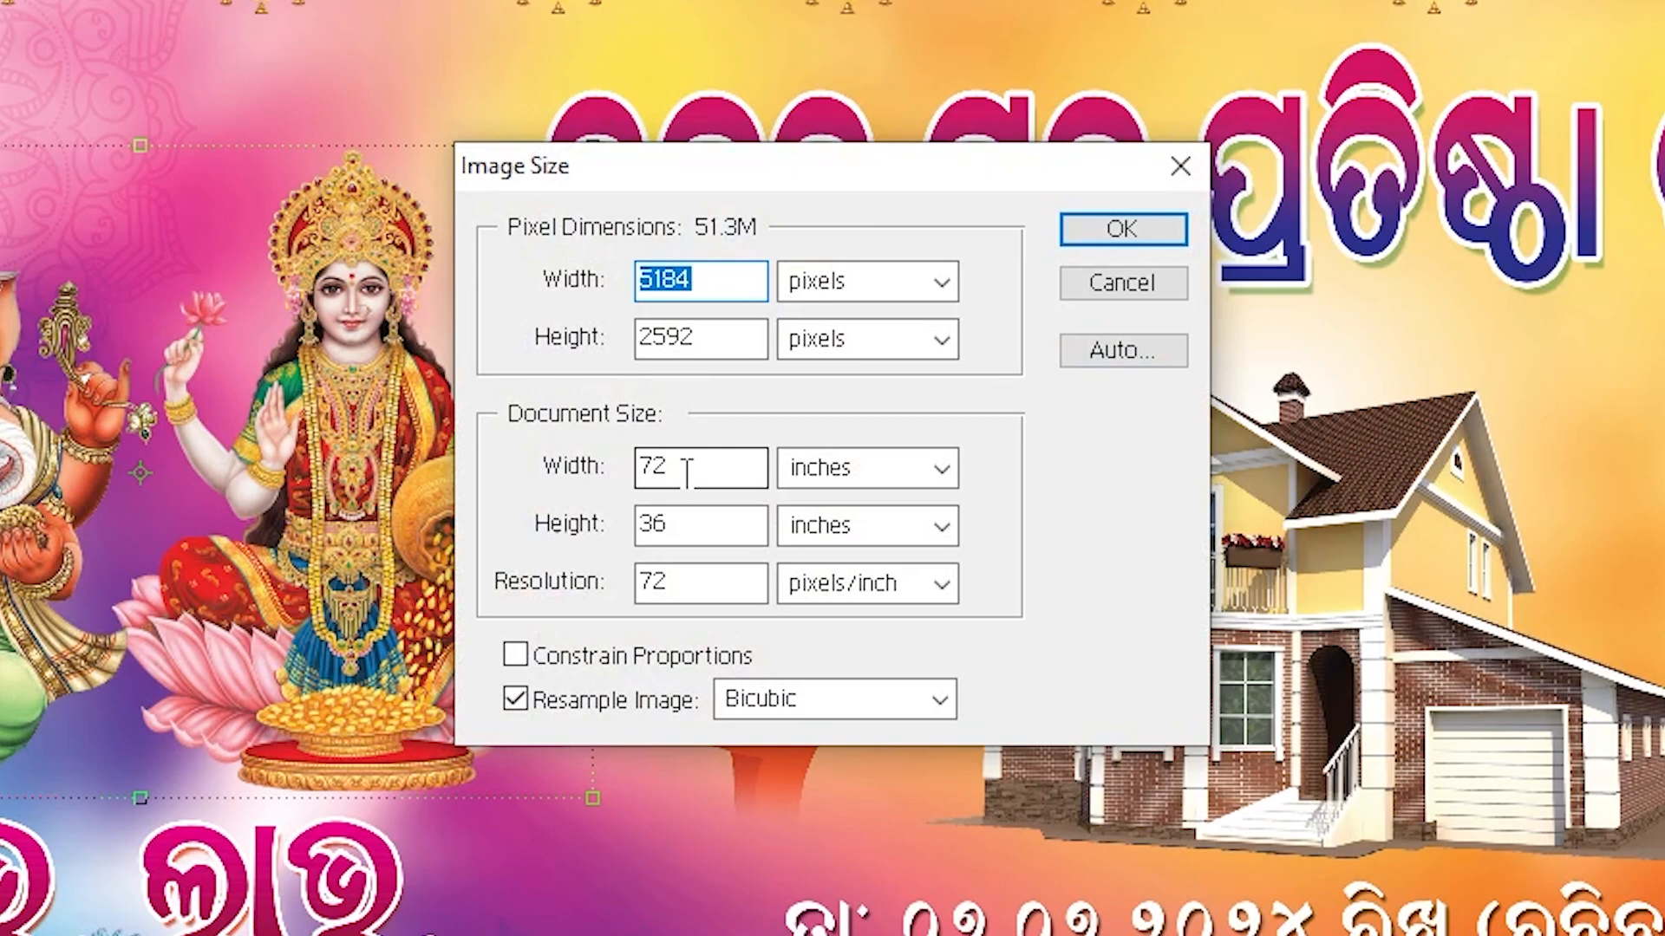
pyautogui.click(687, 473)
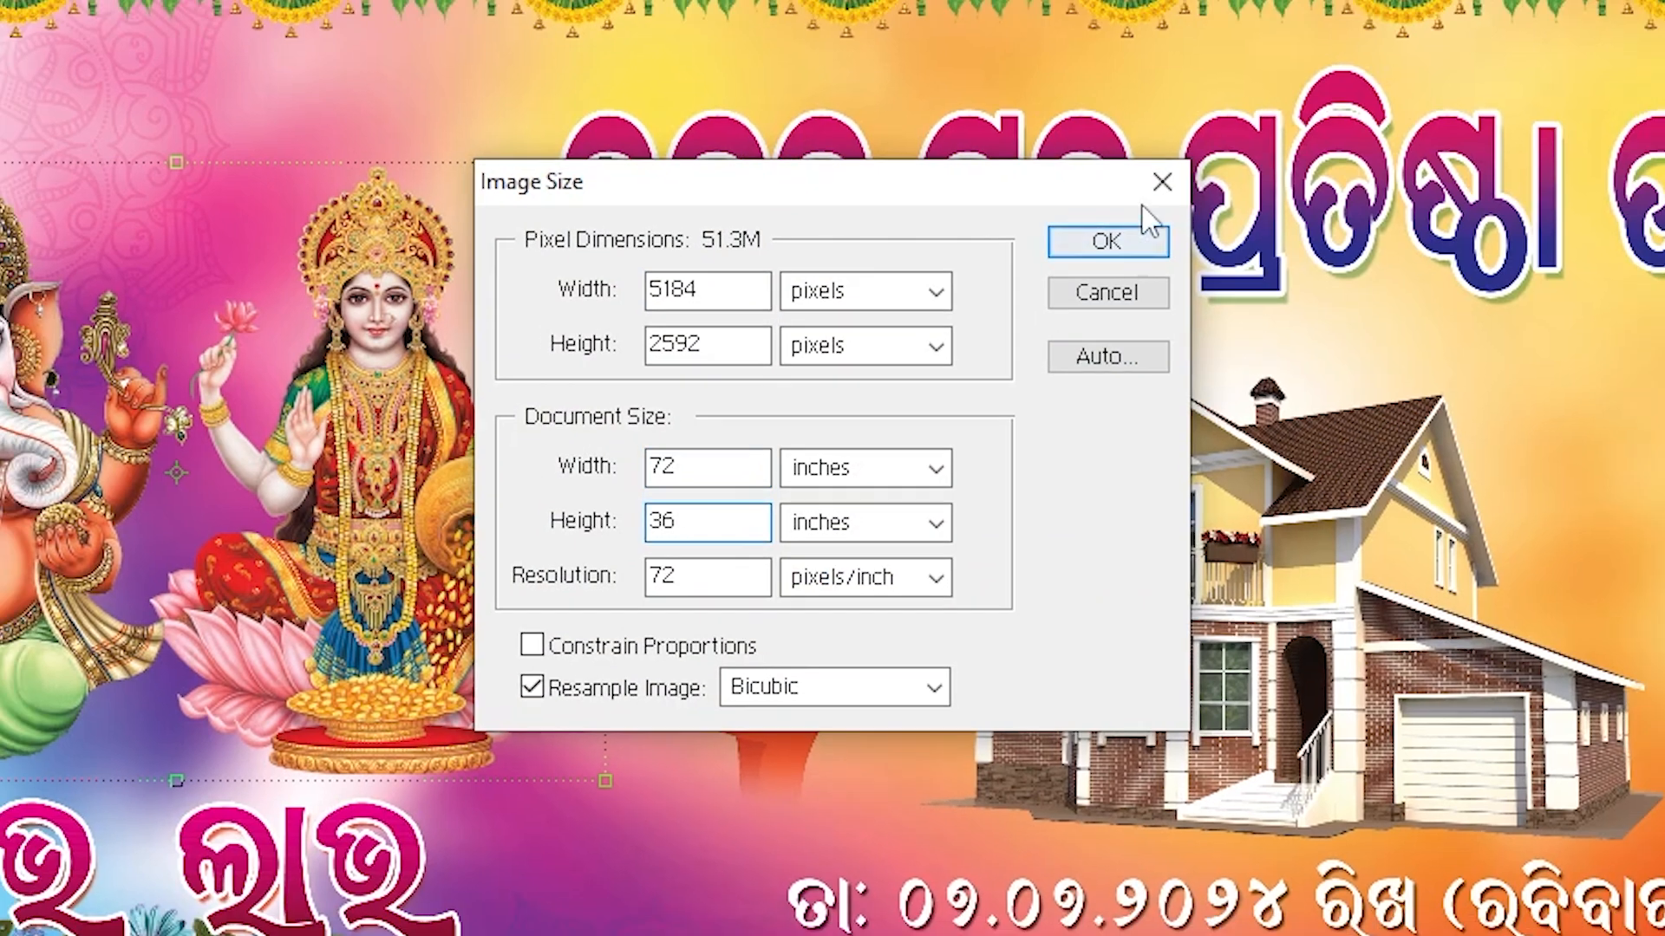
pyautogui.click(1123, 229)
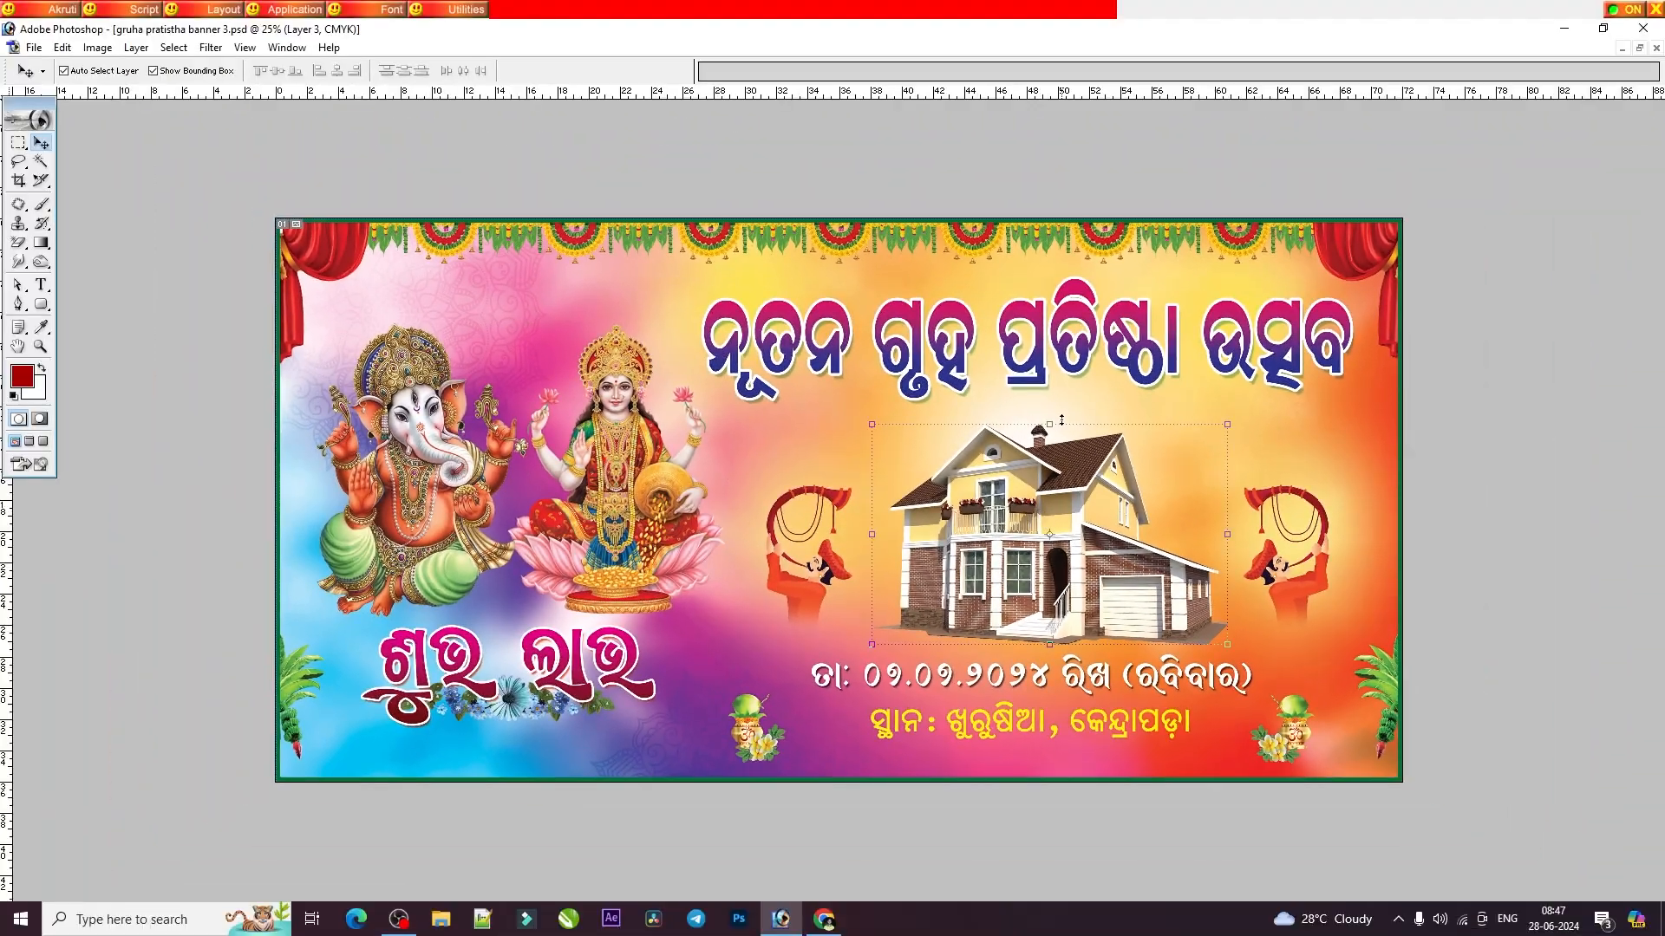
# Select the house image and the large heading text, and show the Layers palette.
pyautogui.moveTo(1061, 420)
pyautogui.mouseDown()
pyautogui.moveTo(1061, 459)
pyautogui.moveTo(1073, 410)
pyautogui.moveTo(1074, 424)
pyautogui.mouseUp()
pyautogui.press('Return')
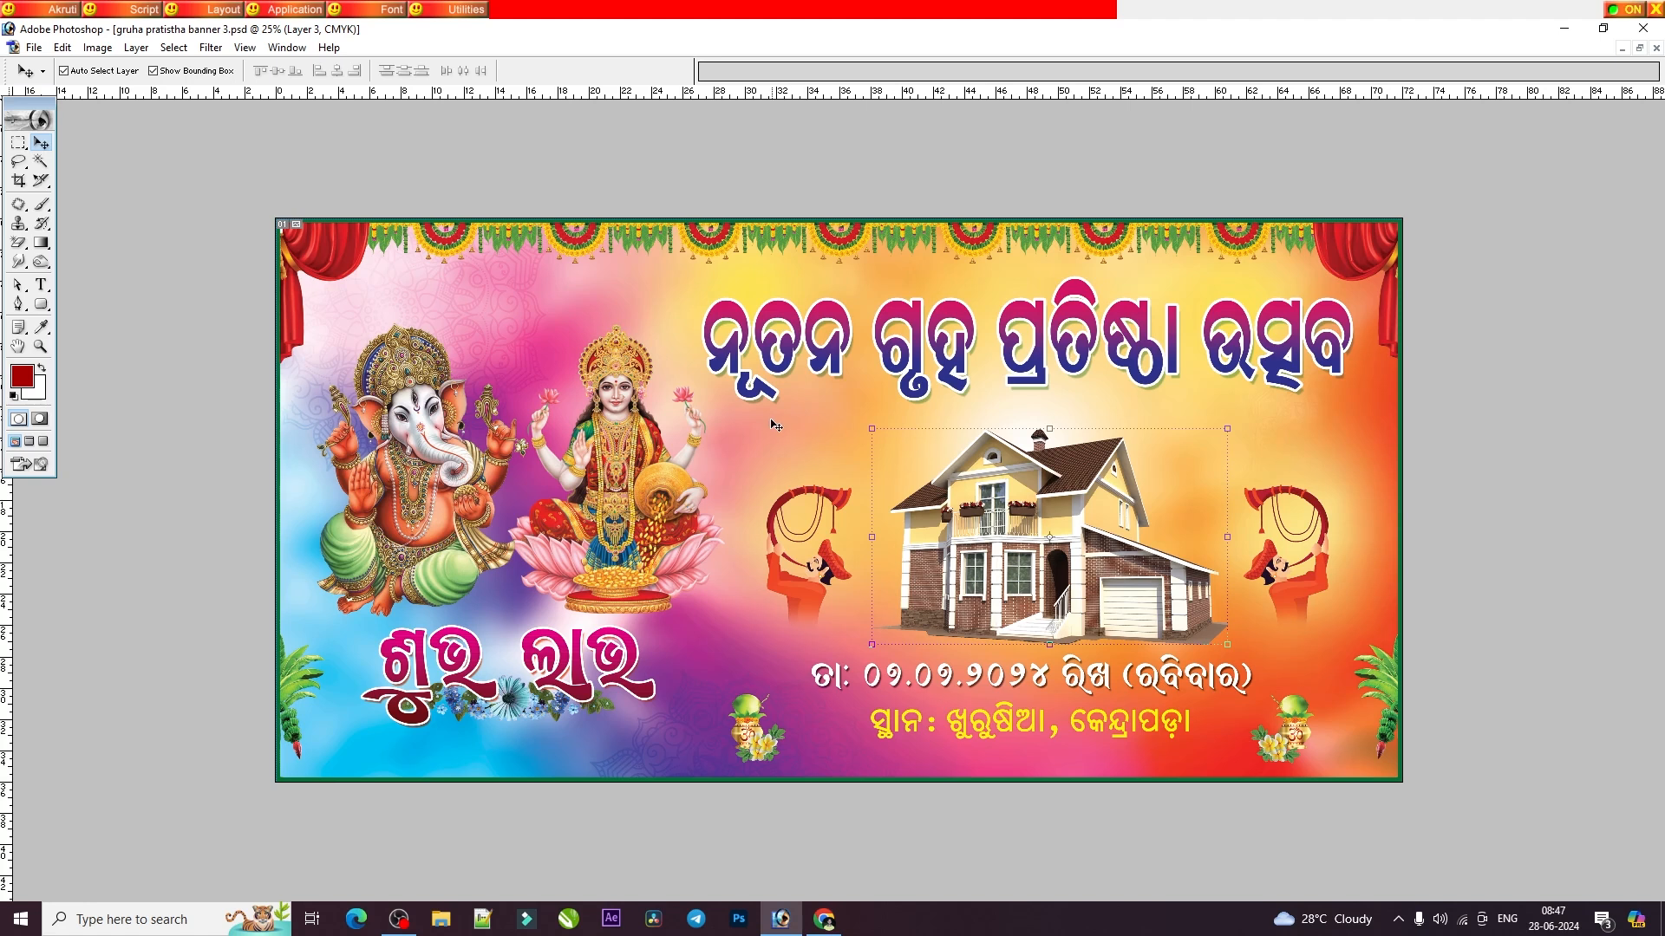
pyautogui.click(1075, 318)
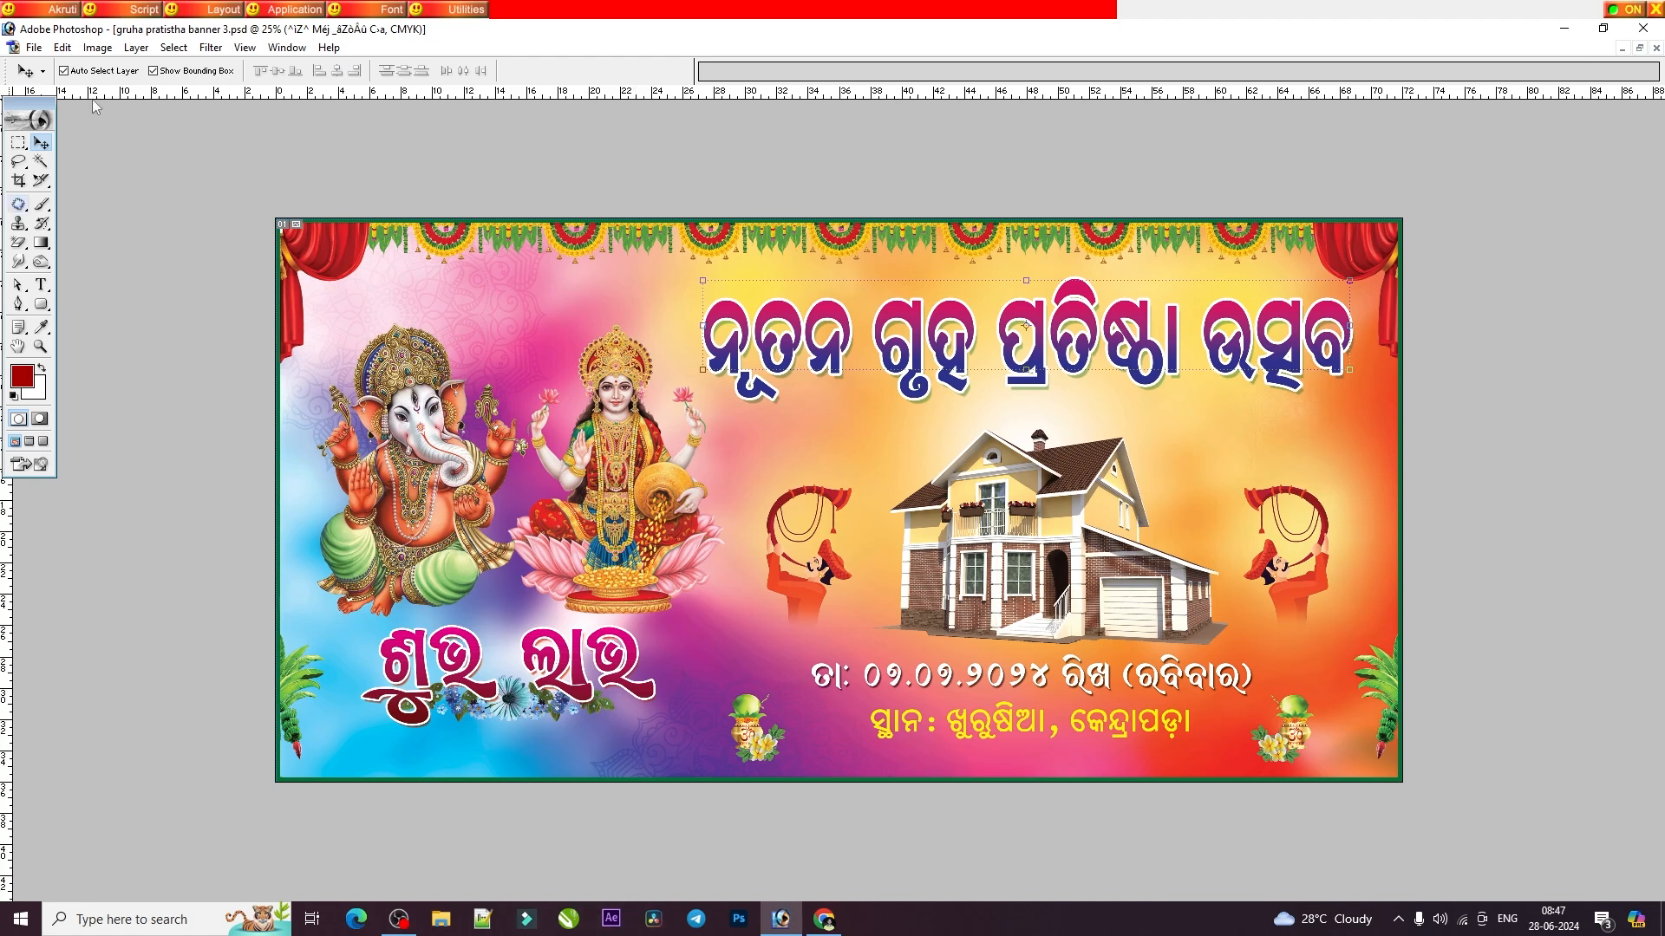
pyautogui.press('F7')
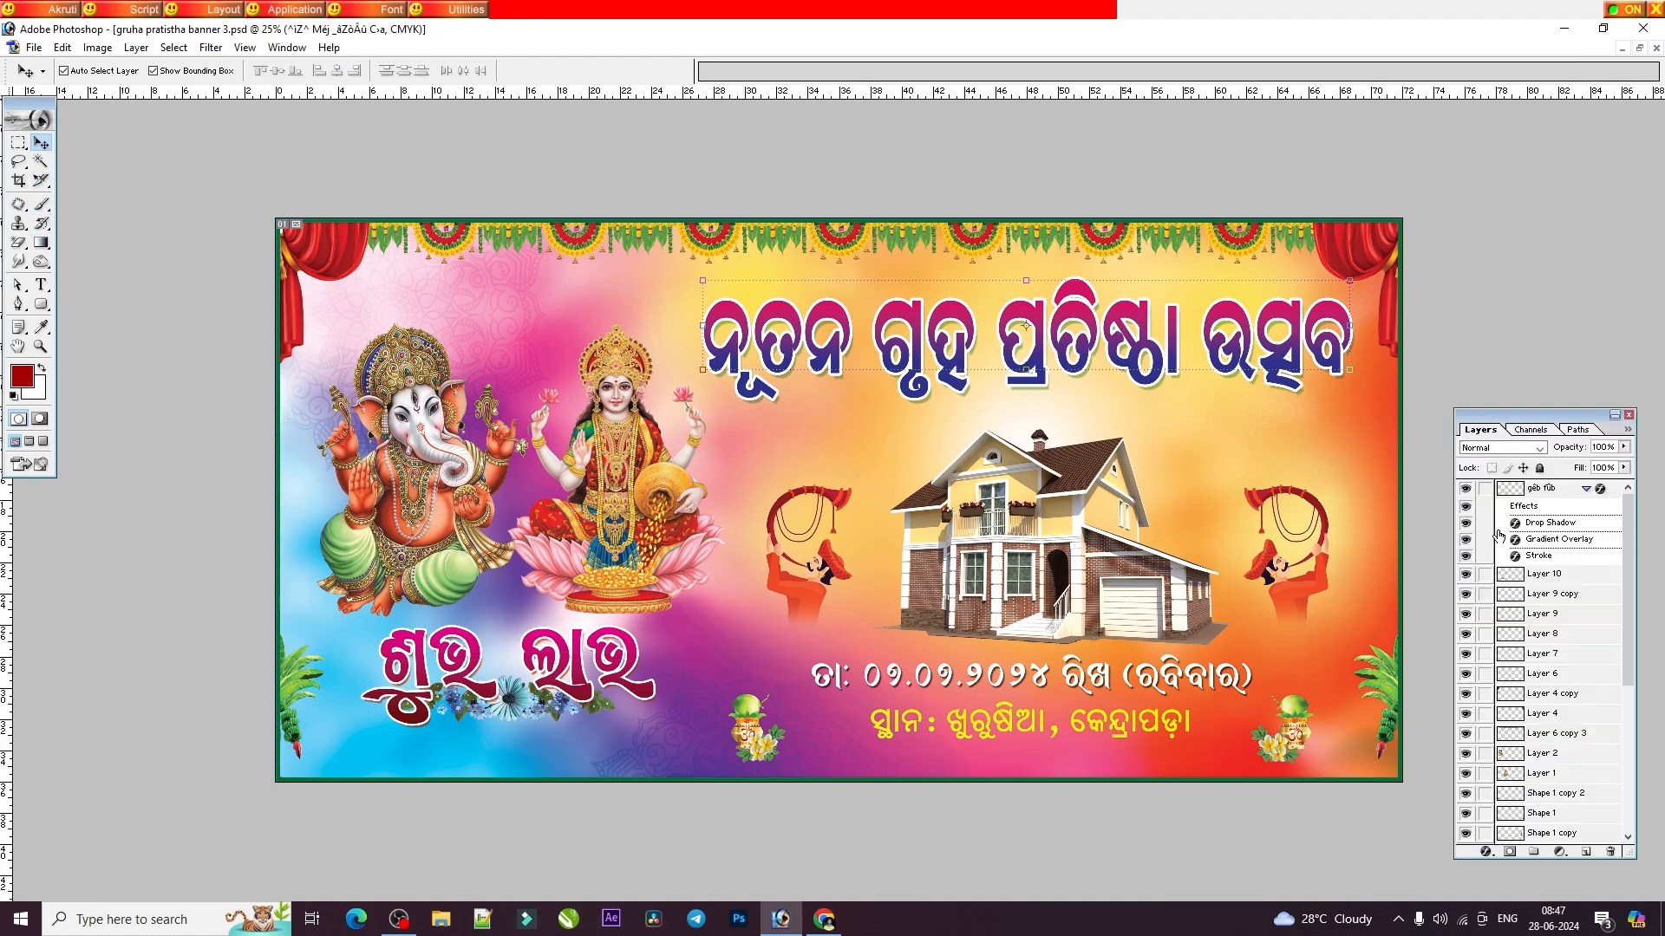
# Preview several gradient presets in the heading's Gradient Overlay and settle on the pink-to-blue gradient.
pyautogui.click(1488, 854)
pyautogui.click(1500, 691)
pyautogui.click(1411, 427)
pyautogui.click(1184, 298)
pyautogui.click(1078, 298)
pyautogui.click(1050, 297)
pyautogui.click(1132, 295)
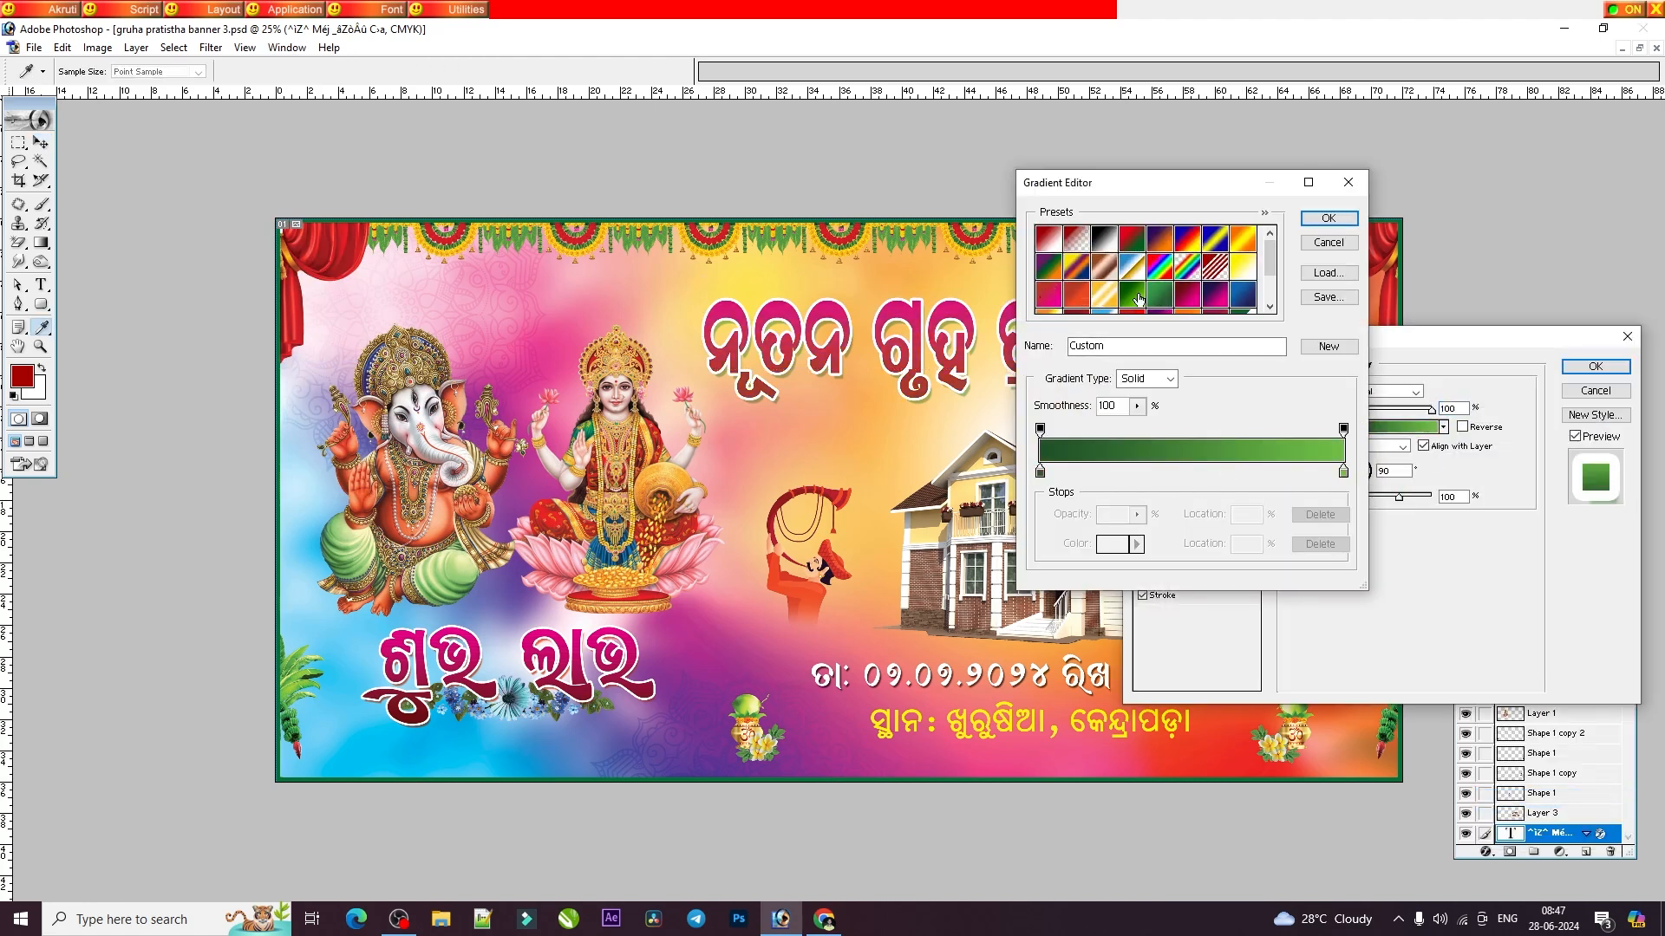
pyautogui.click(1212, 266)
pyautogui.click(1246, 247)
pyautogui.click(1214, 295)
pyautogui.press('Return')
pyautogui.press('Return')
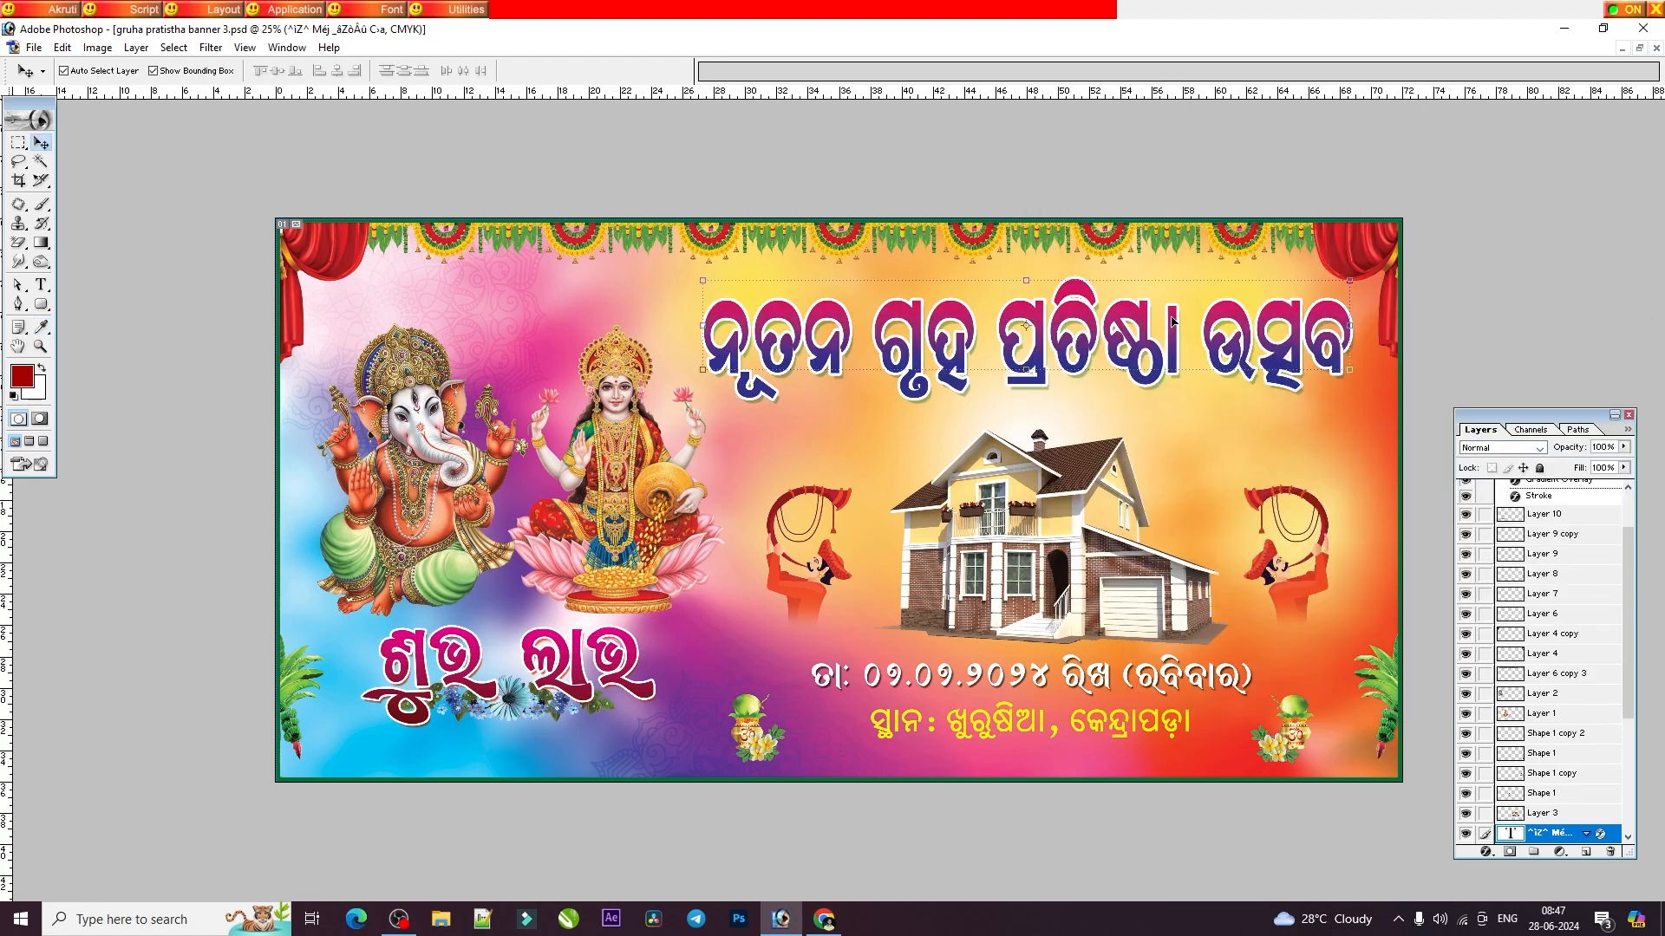
# Close gruha pratistha banner 3.psd and examine the image size of gruha pratistha banner.psd.
pyautogui.click(1656, 48)
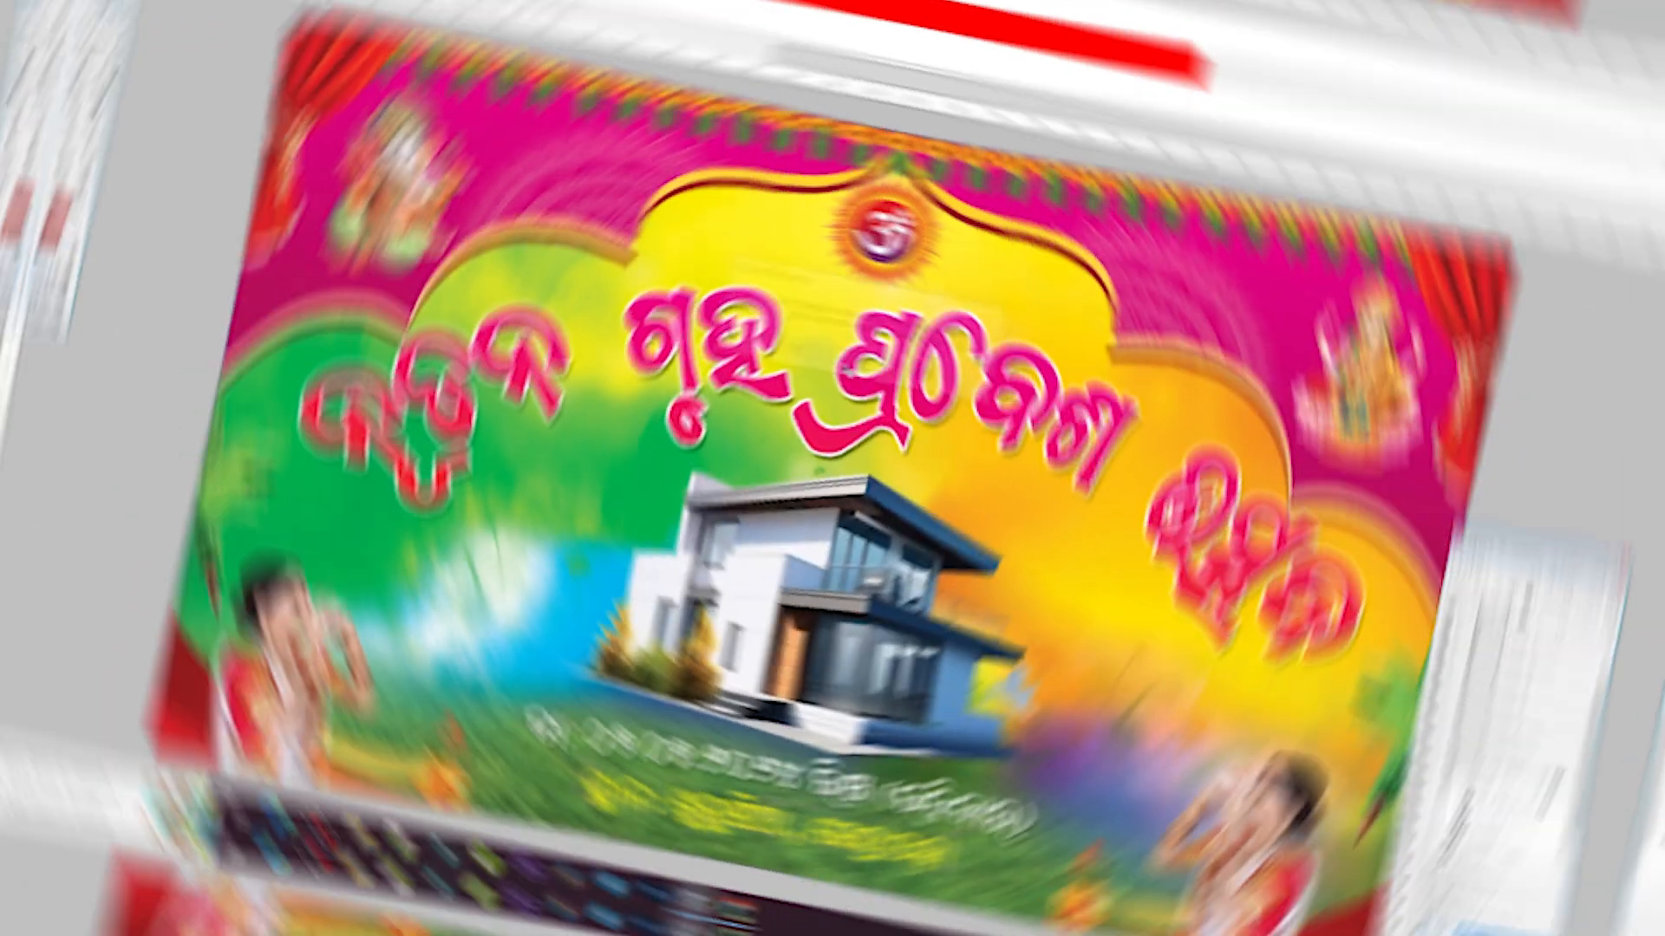
pyautogui.scroll(-1, 839, 385)
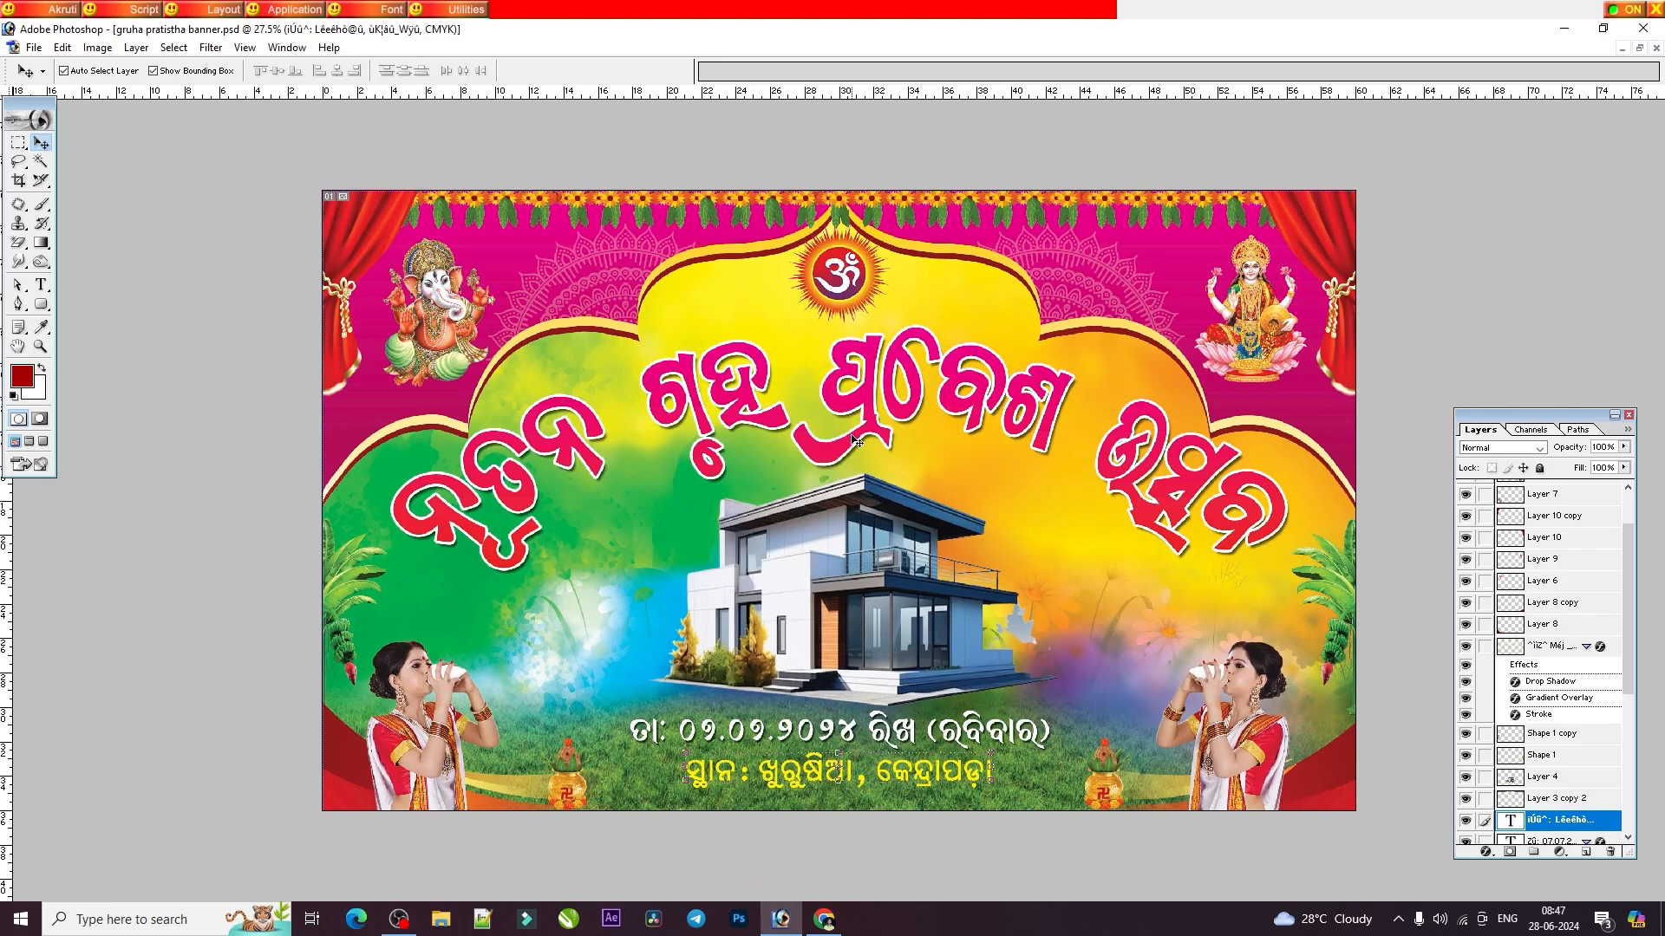
pyautogui.click(97, 47)
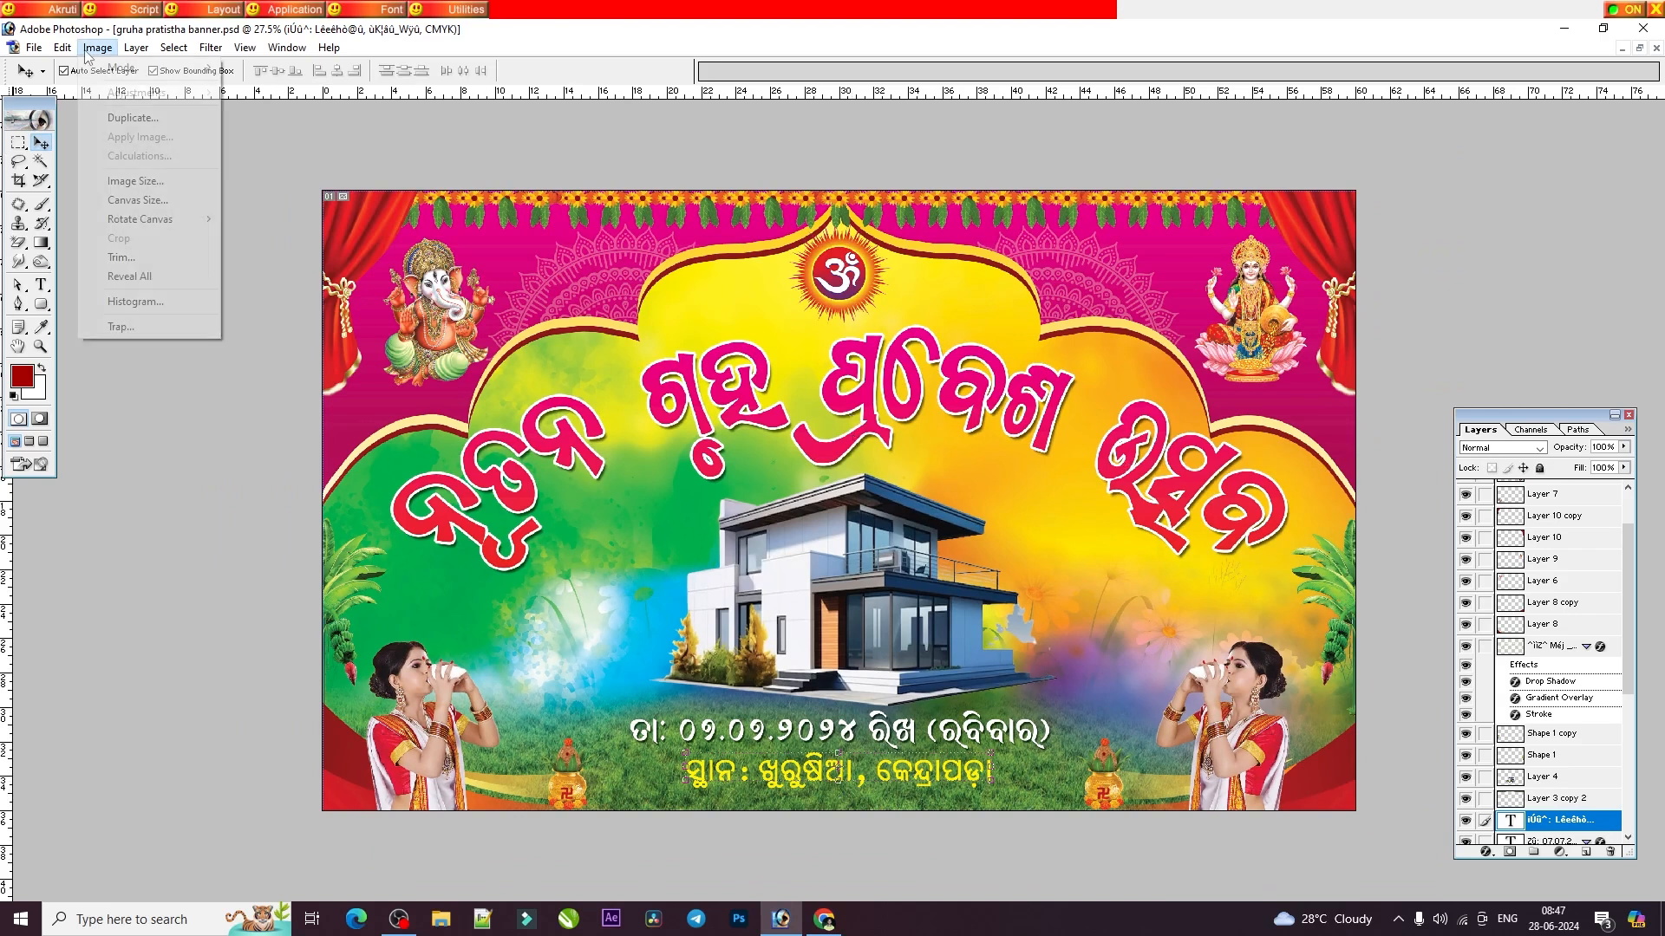
pyautogui.click(132, 181)
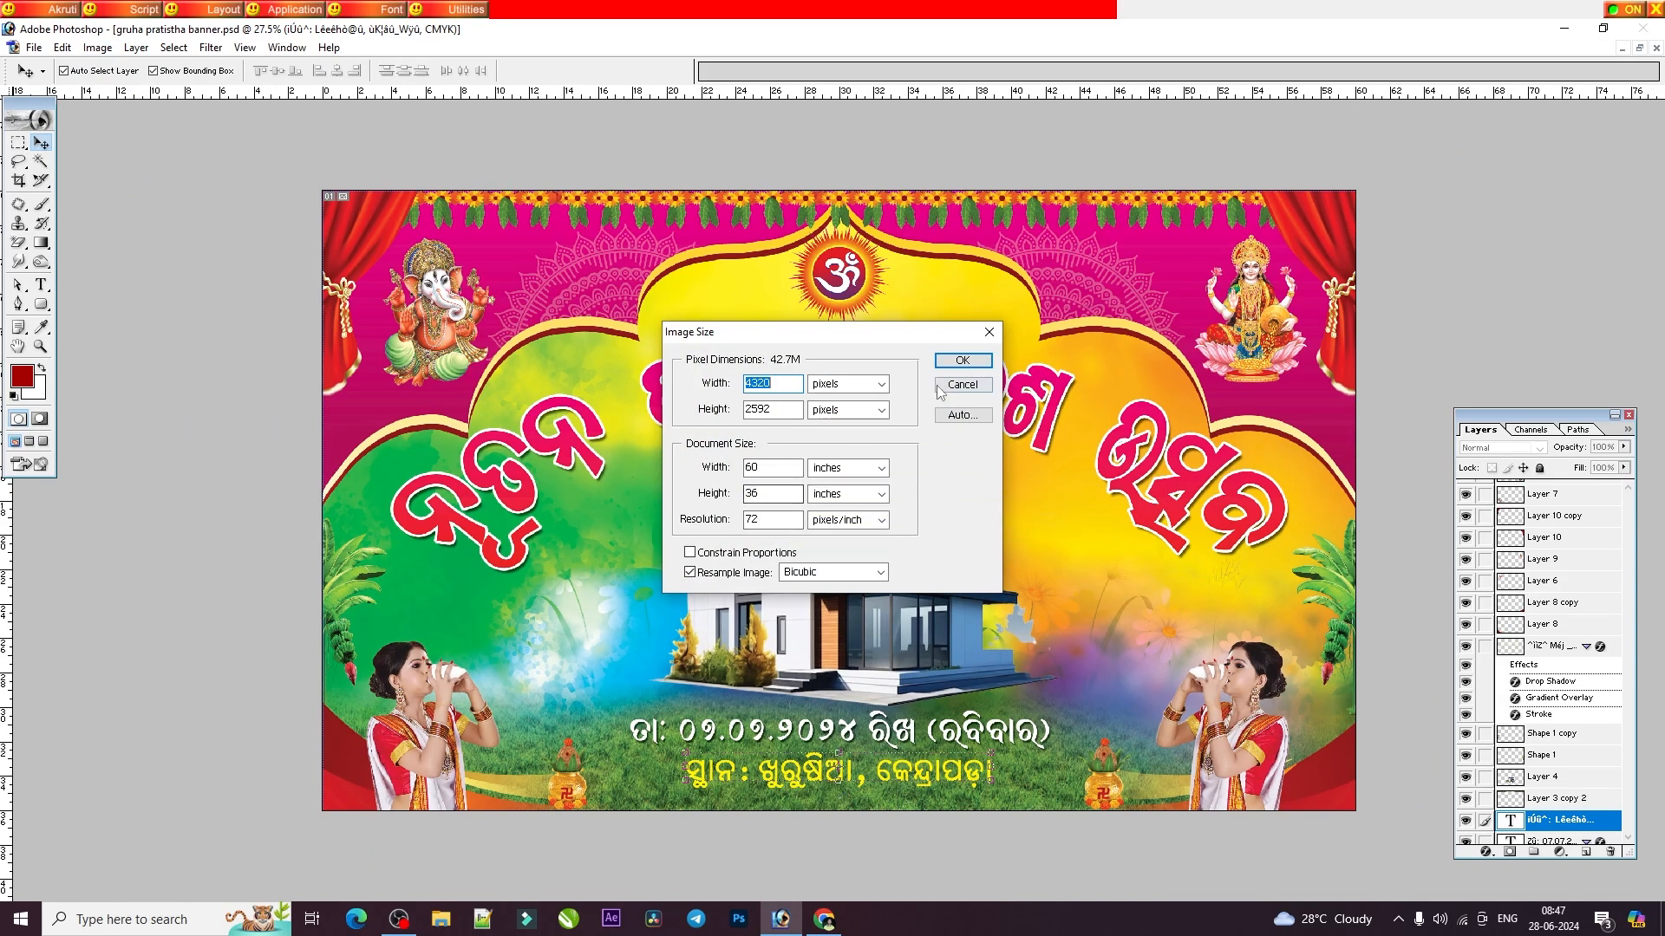
pyautogui.click(989, 333)
pyautogui.click(989, 368)
# Select the curved heading, the woman on the right and the house image to inspect their layers.
pyautogui.click(989, 373)
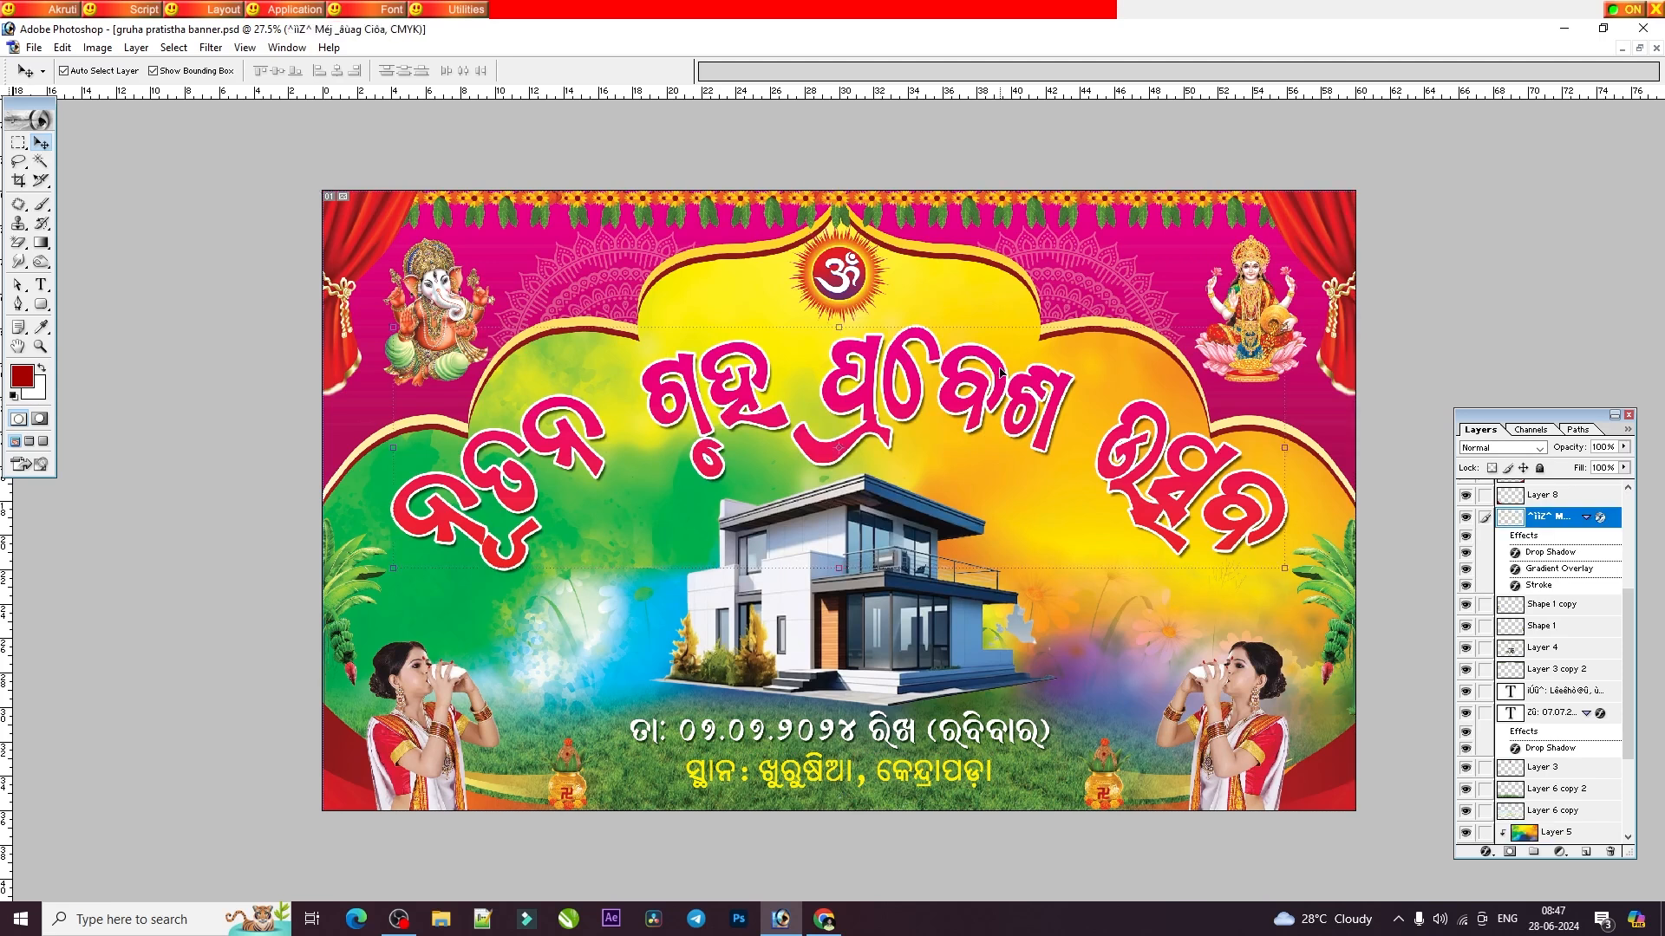
pyautogui.moveTo(934, 563)
pyautogui.mouseDown()
pyautogui.moveTo(867, 574)
pyautogui.moveTo(952, 569)
pyautogui.mouseUp()
pyautogui.click(1244, 694)
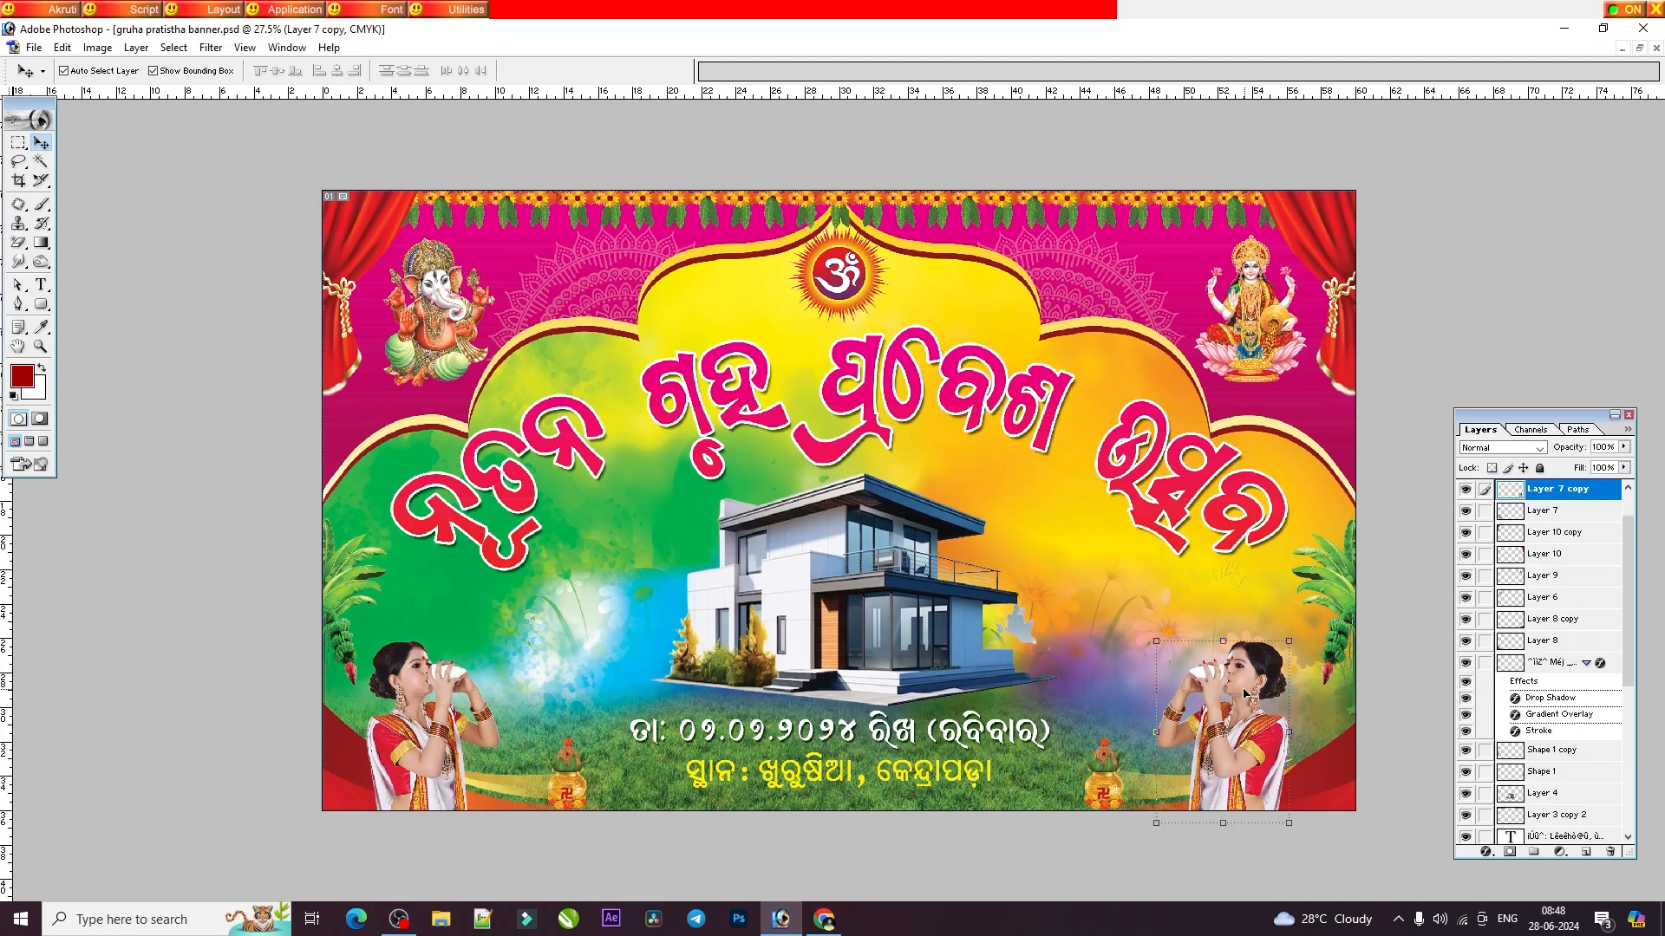
pyautogui.click(897, 570)
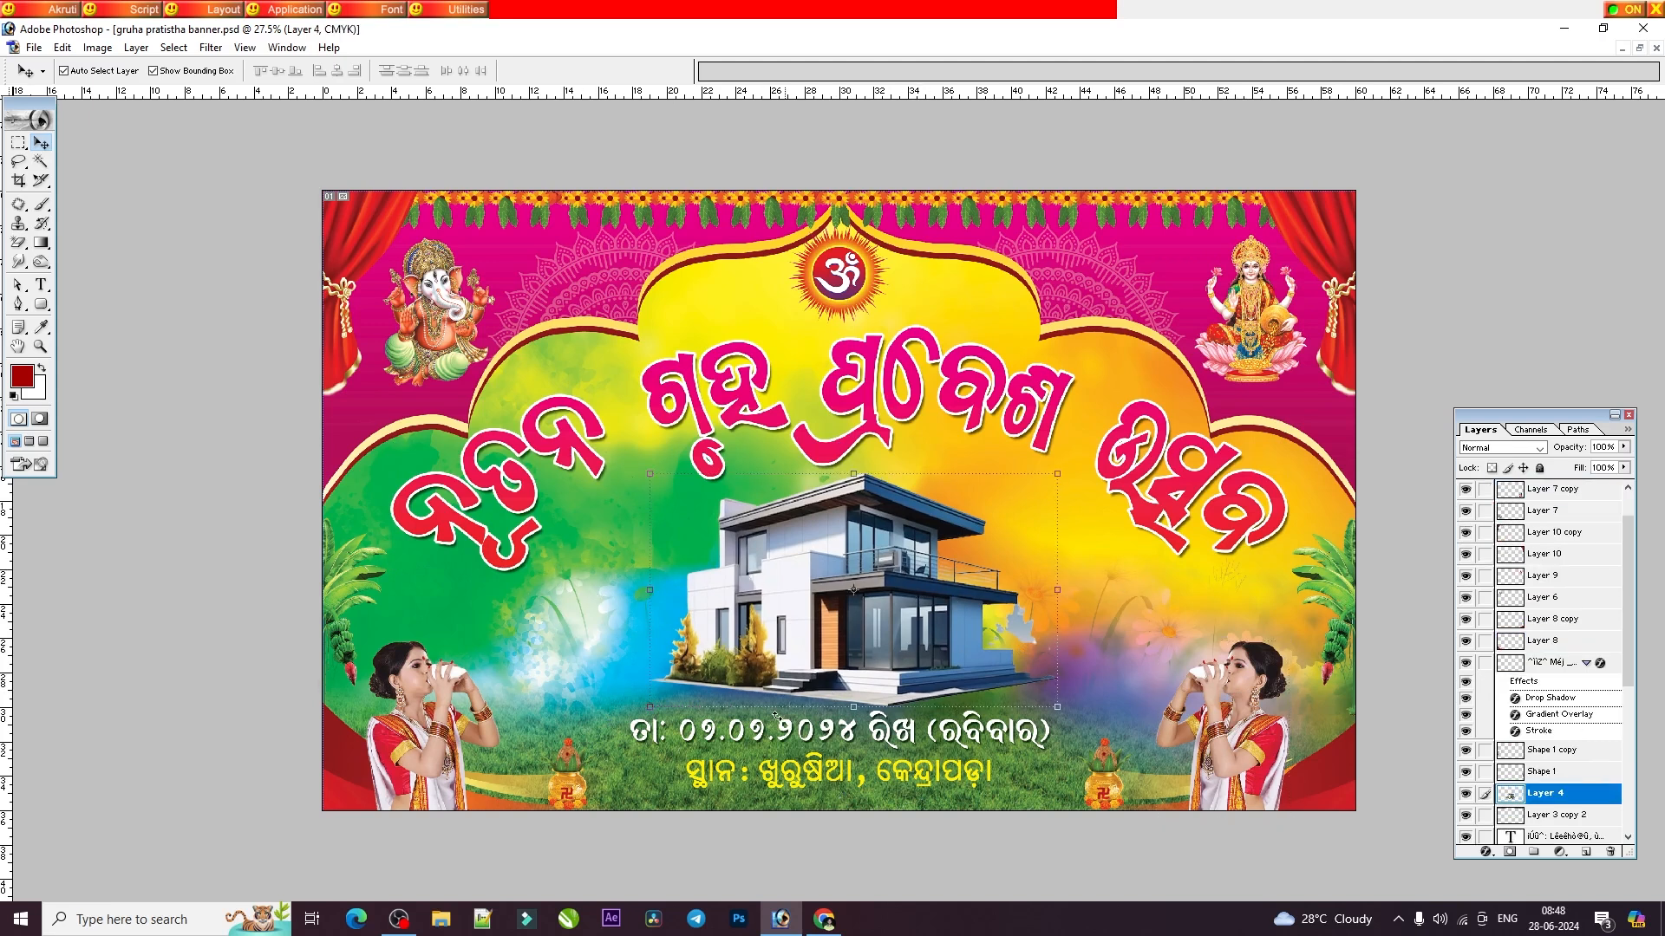
# Try moving the Lakshmi image, the pink background and the right curtain, undoing each move.
pyautogui.moveTo(1258, 316); pyautogui.dragTo(1074, 307)
pyautogui.hotkey('ctrl', 'z')
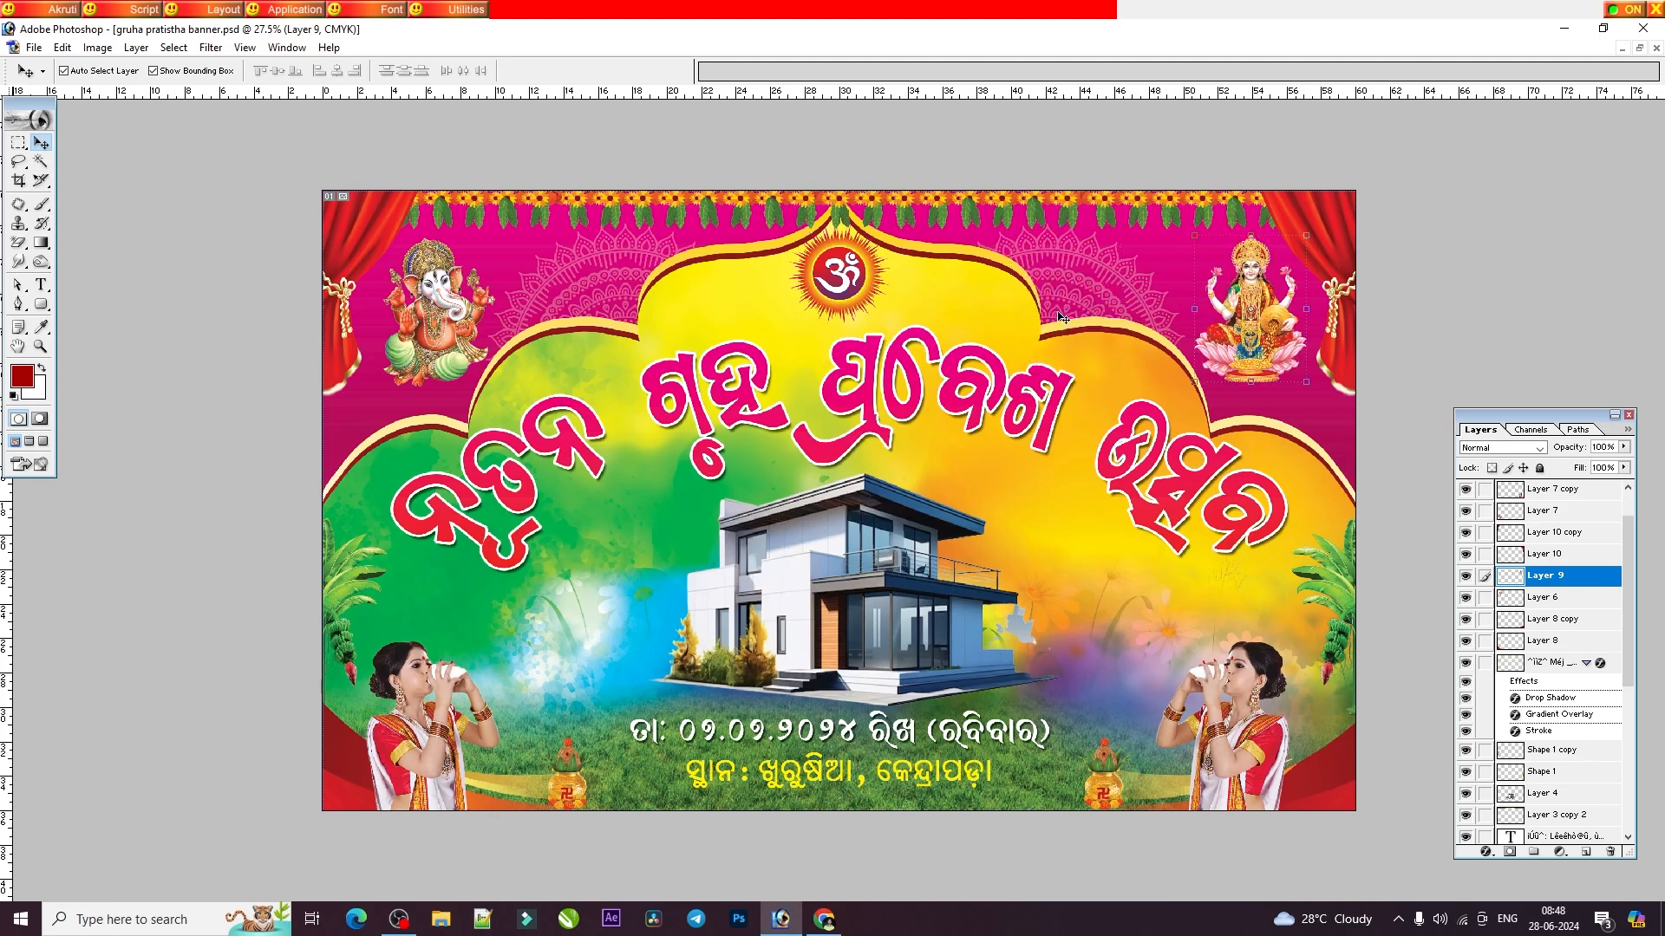
pyautogui.moveTo(1075, 290); pyautogui.dragTo(1148, 217)
pyautogui.hotkey('ctrl', 'z')
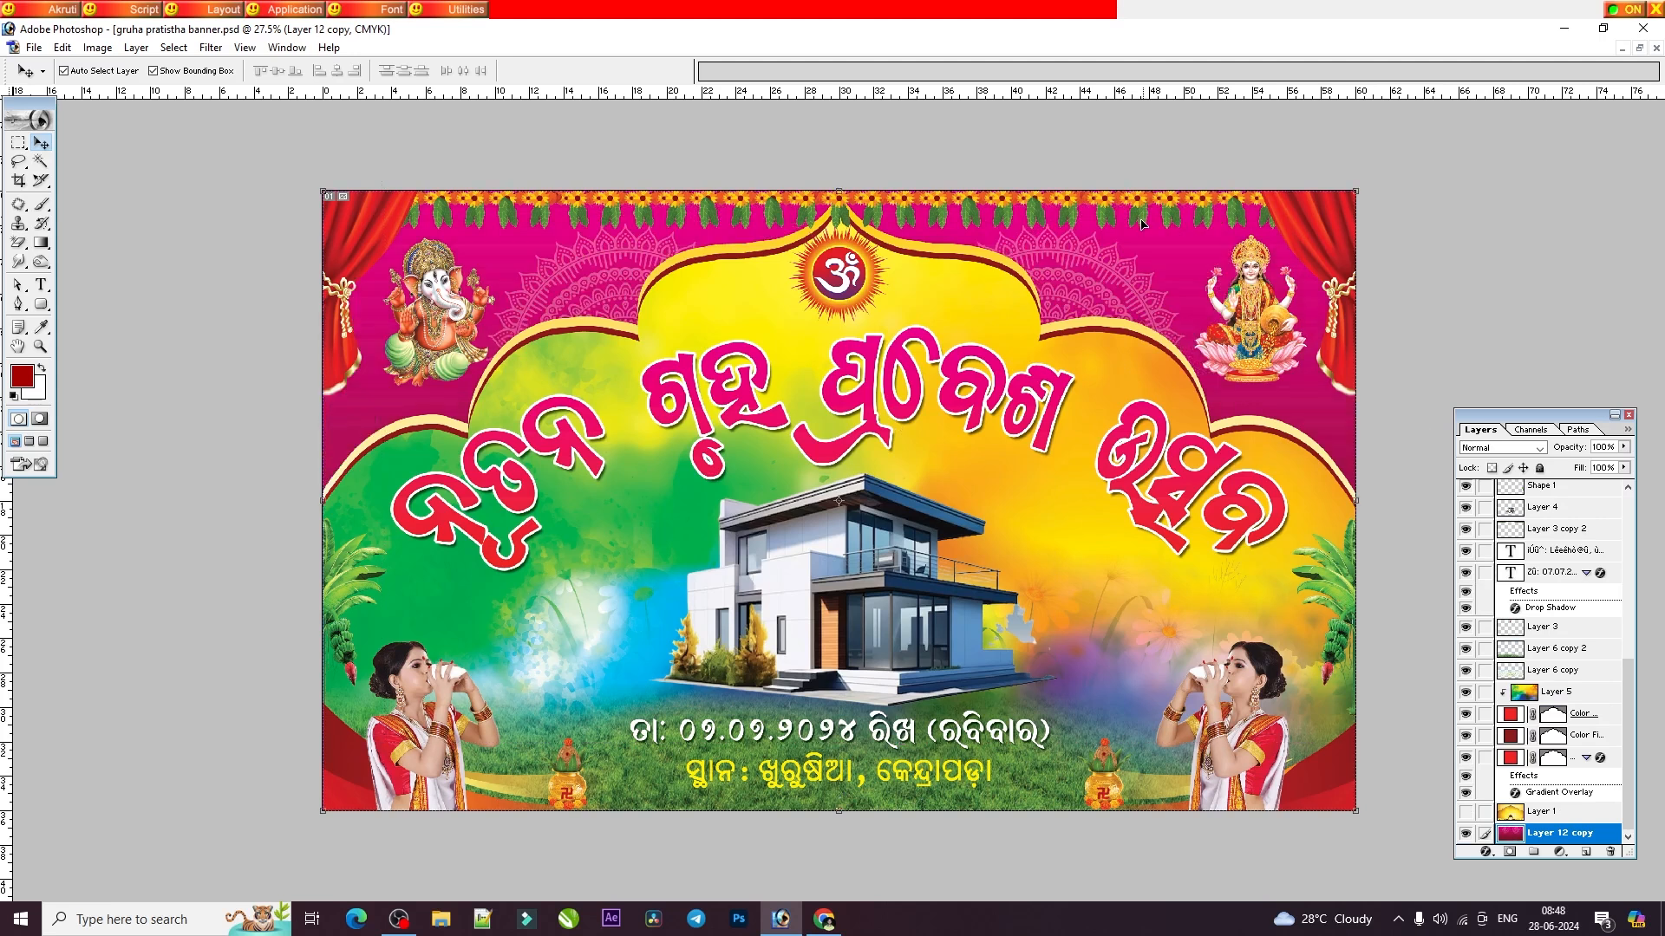
pyautogui.moveTo(1318, 236); pyautogui.dragTo(1007, 276)
pyautogui.hotkey('ctrl', 'z')
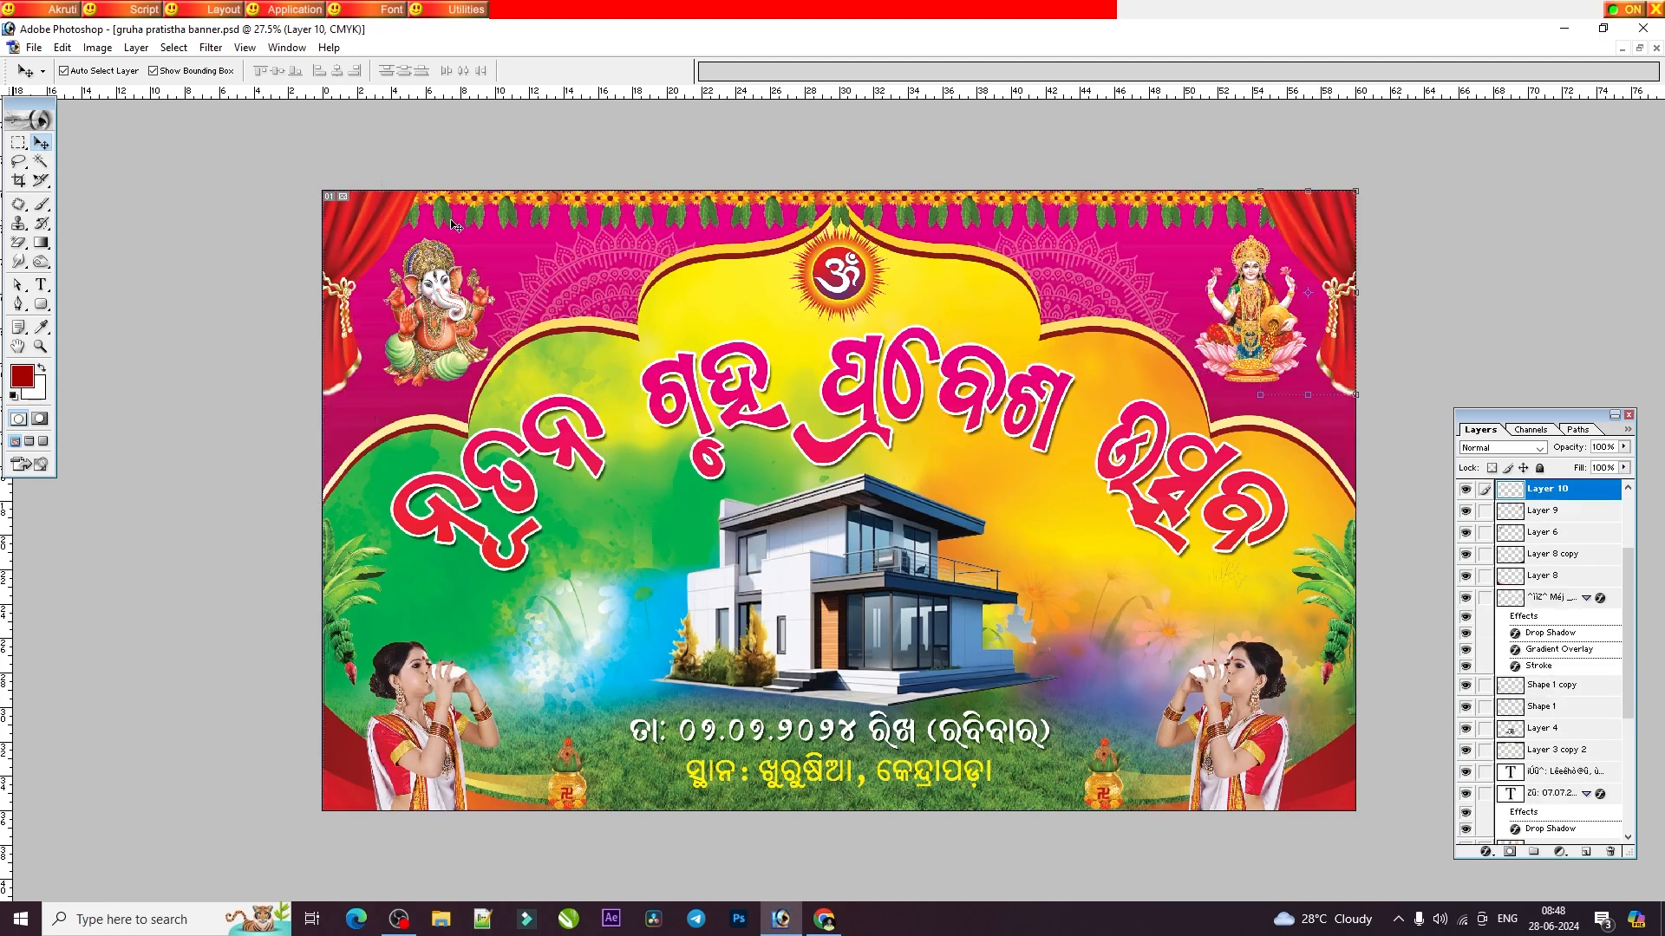
# Try moving the flower garland down, undo it, and shift the garland slightly to the right.
pyautogui.moveTo(527, 217); pyautogui.dragTo(582, 355)
pyautogui.hotkey('ctrl', 'z')
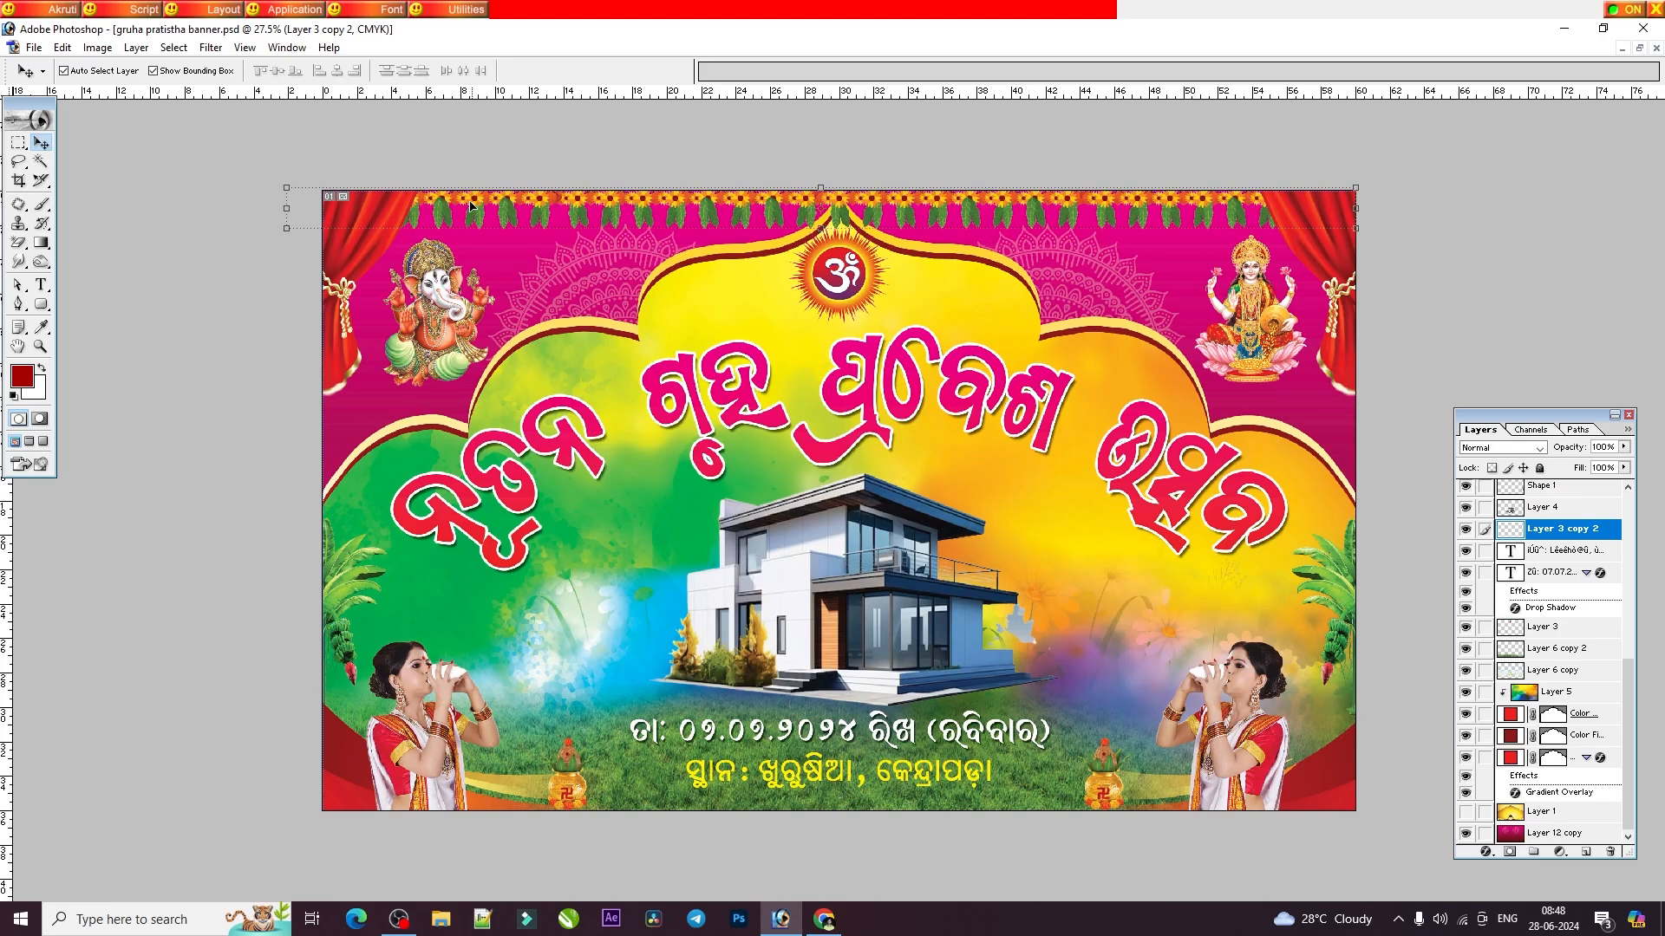
pyautogui.moveTo(1170, 208); pyautogui.dragTo(1194, 206)
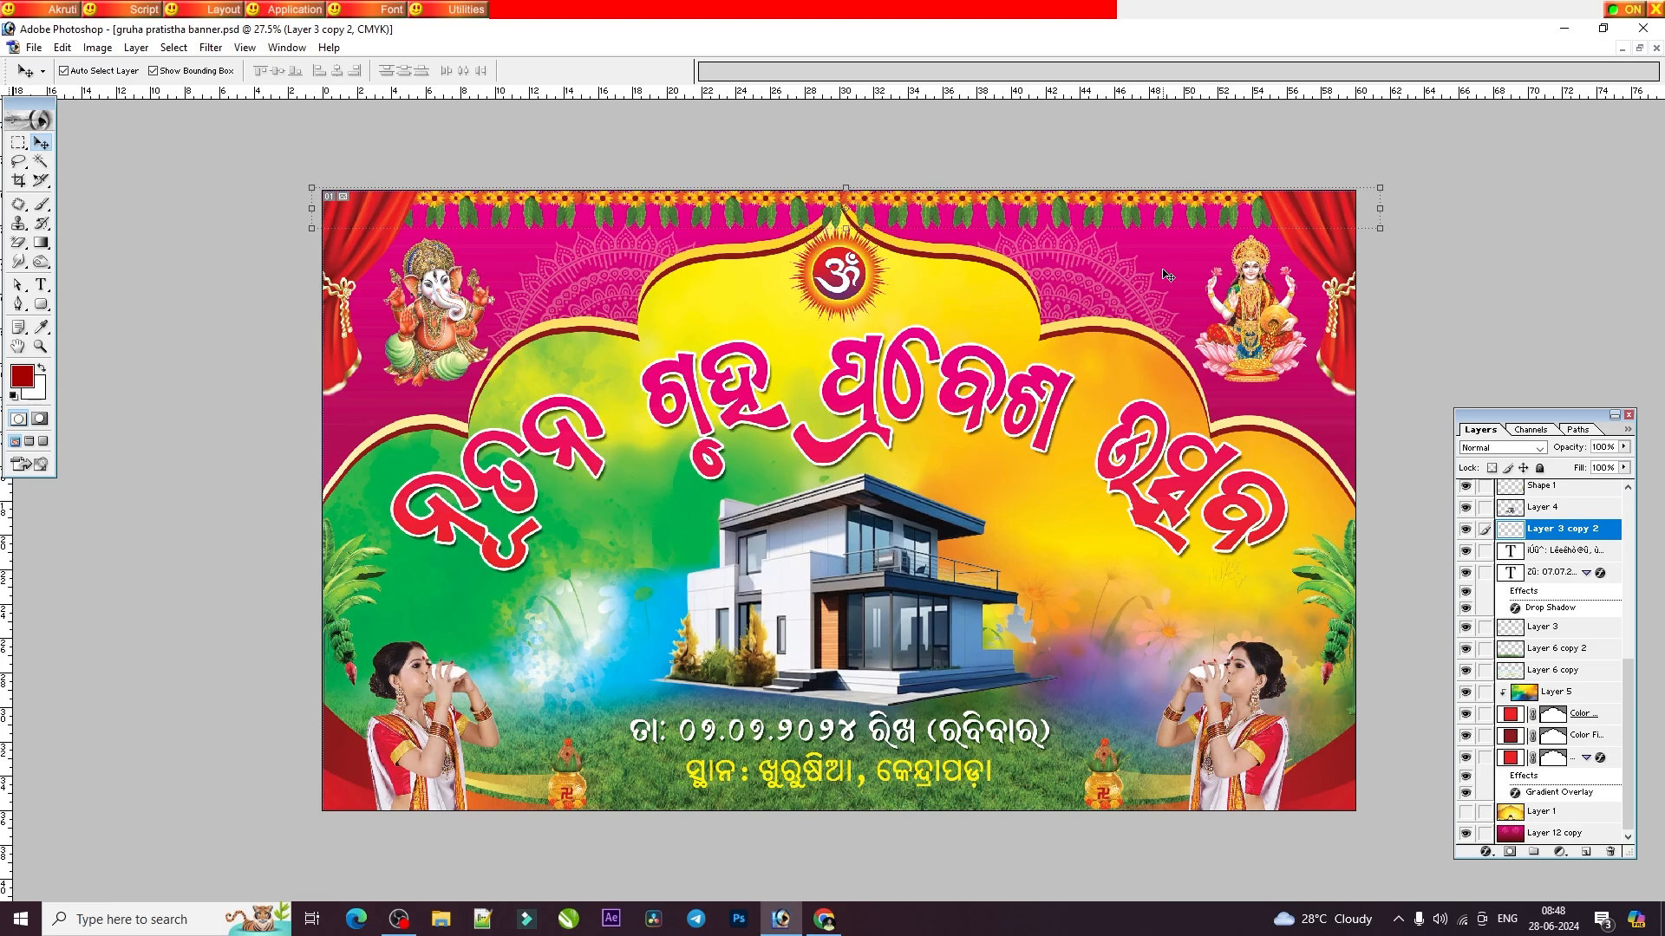
pyautogui.click(97, 48)
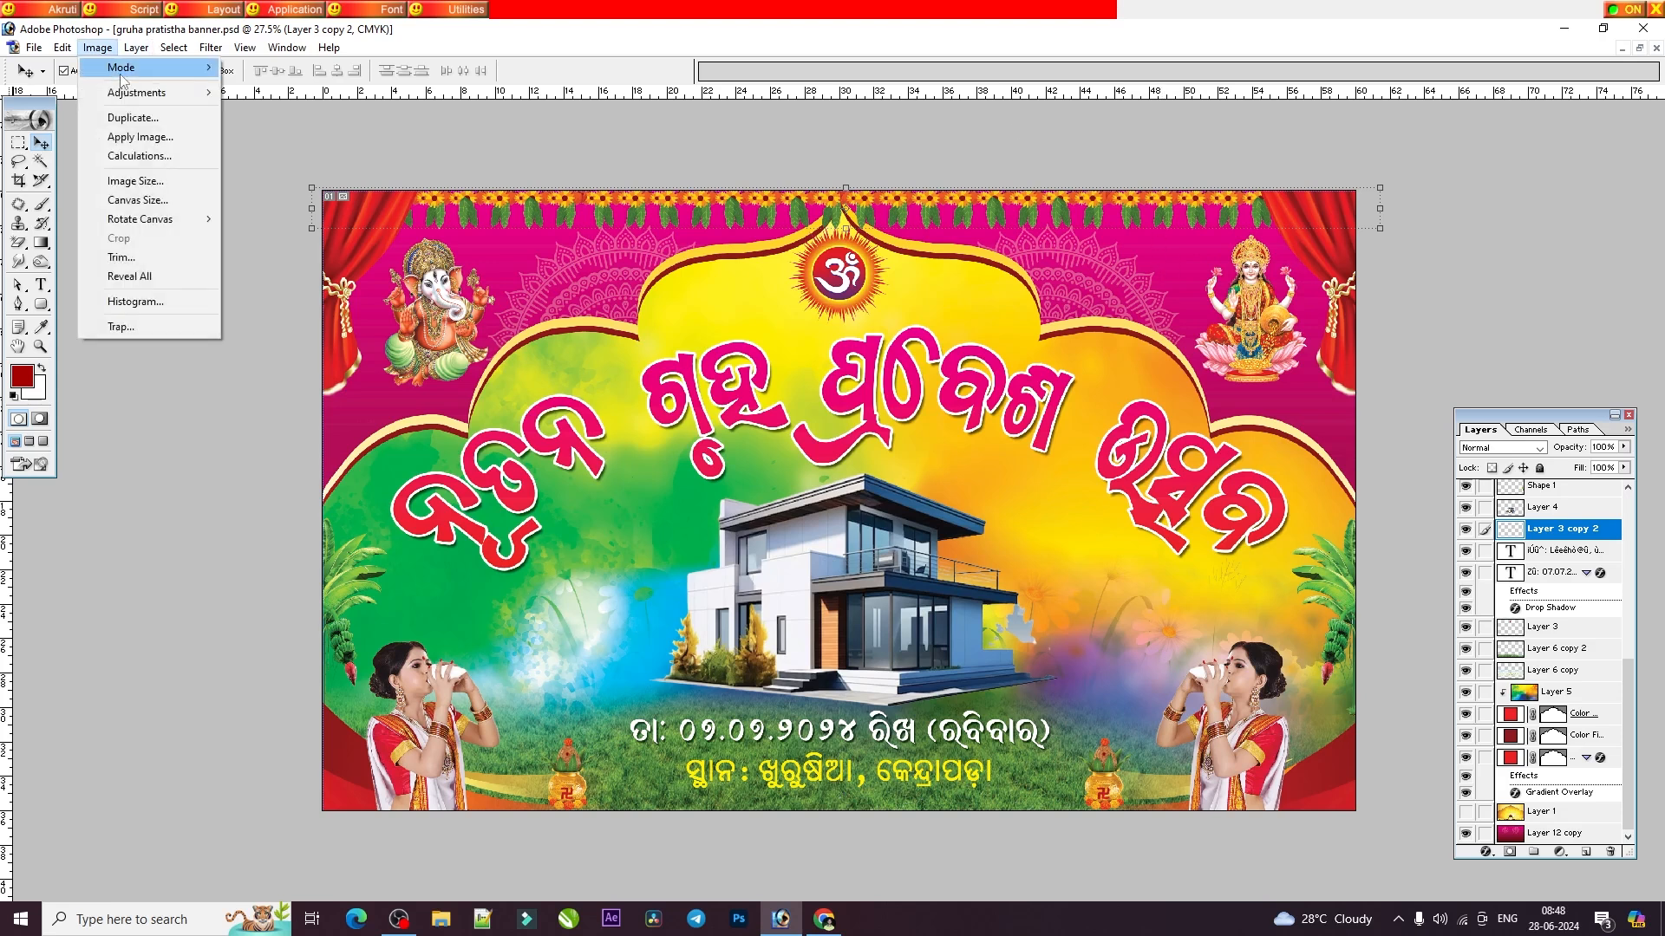
pyautogui.moveTo(130, 67)
pyautogui.click(1119, 325)
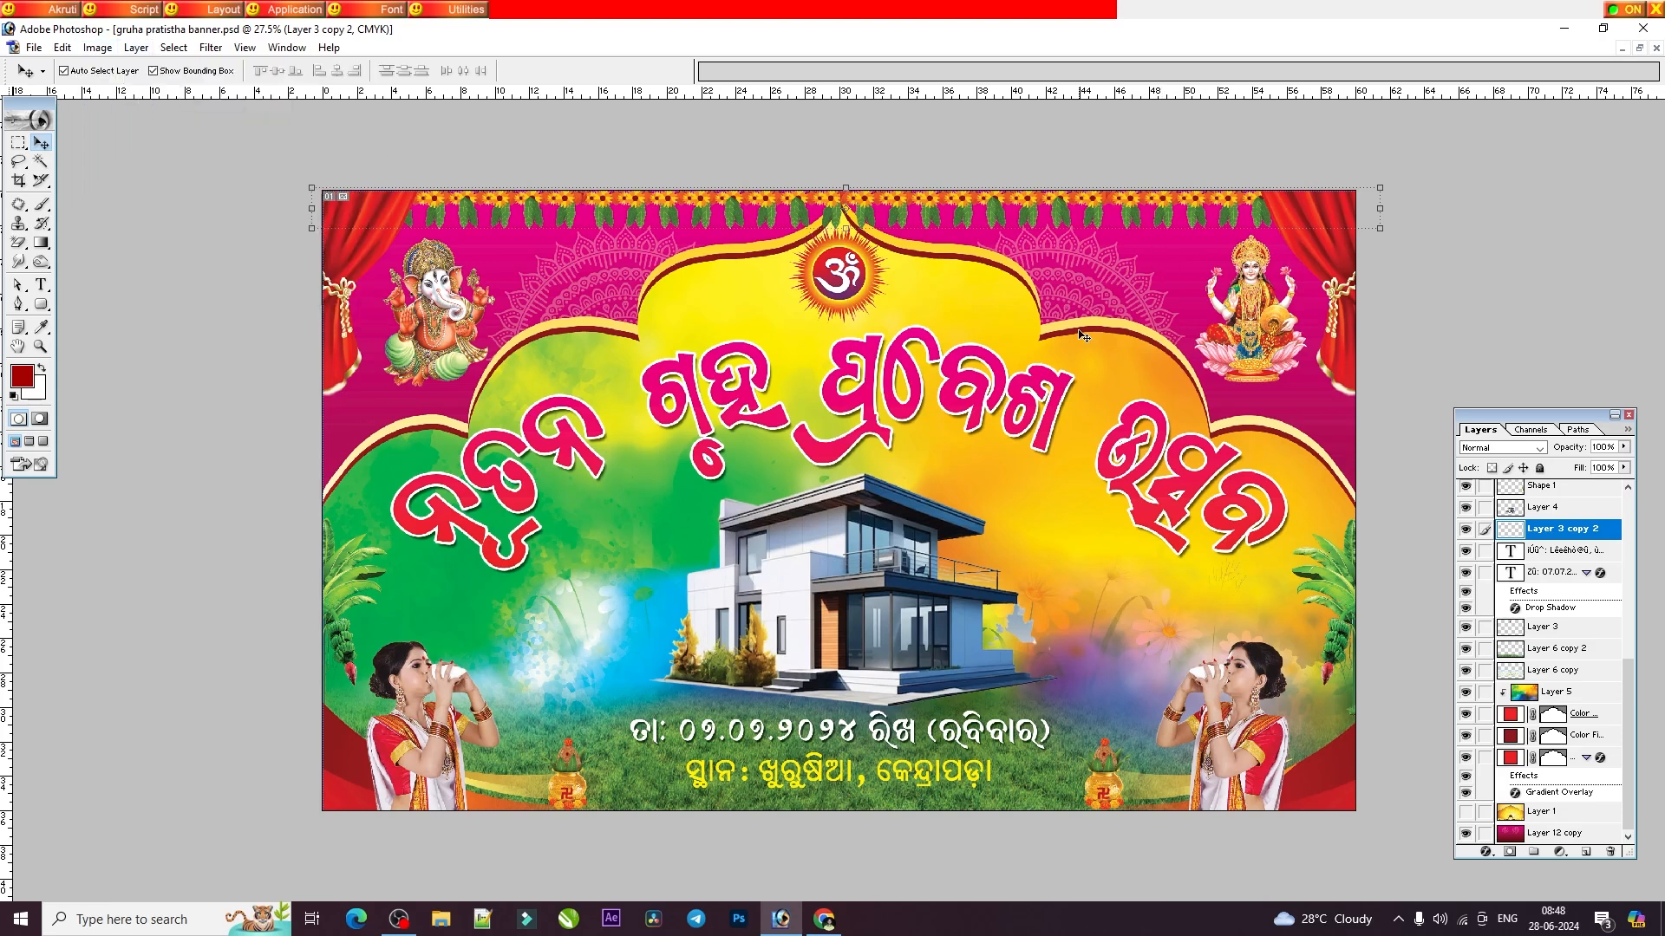
pyautogui.click(1638, 49)
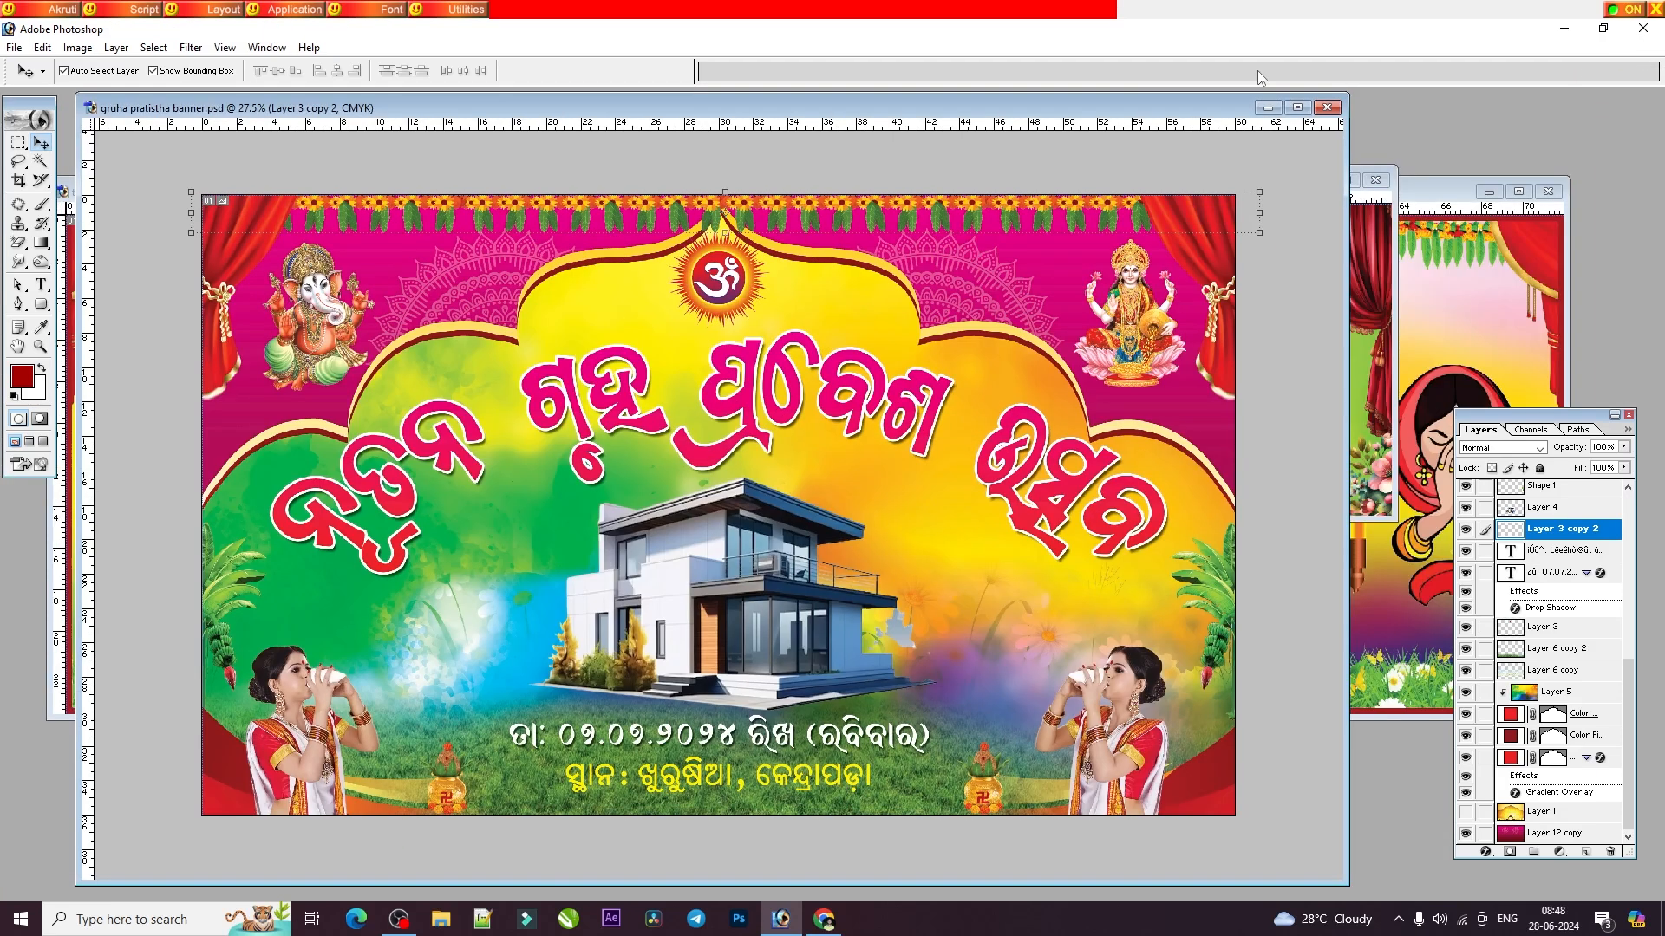
pyautogui.doubleClick(1309, 105)
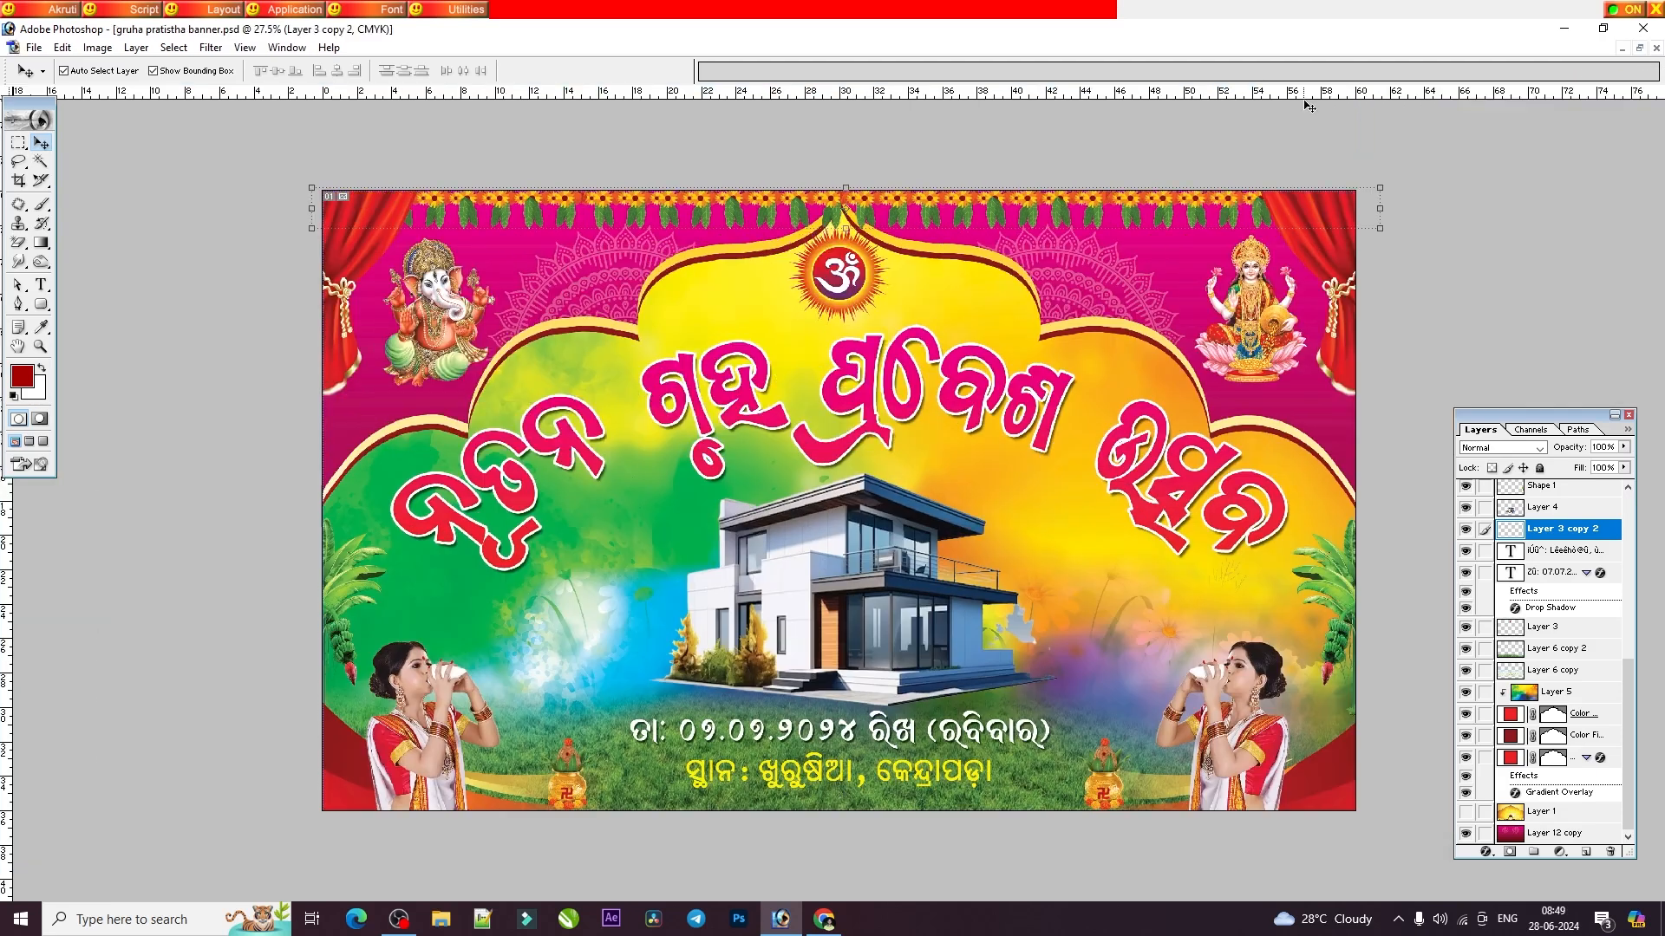
# Close the pink banner and examine the image size of the wide gruha pratistha banner4.psd.
pyautogui.click(1656, 48)
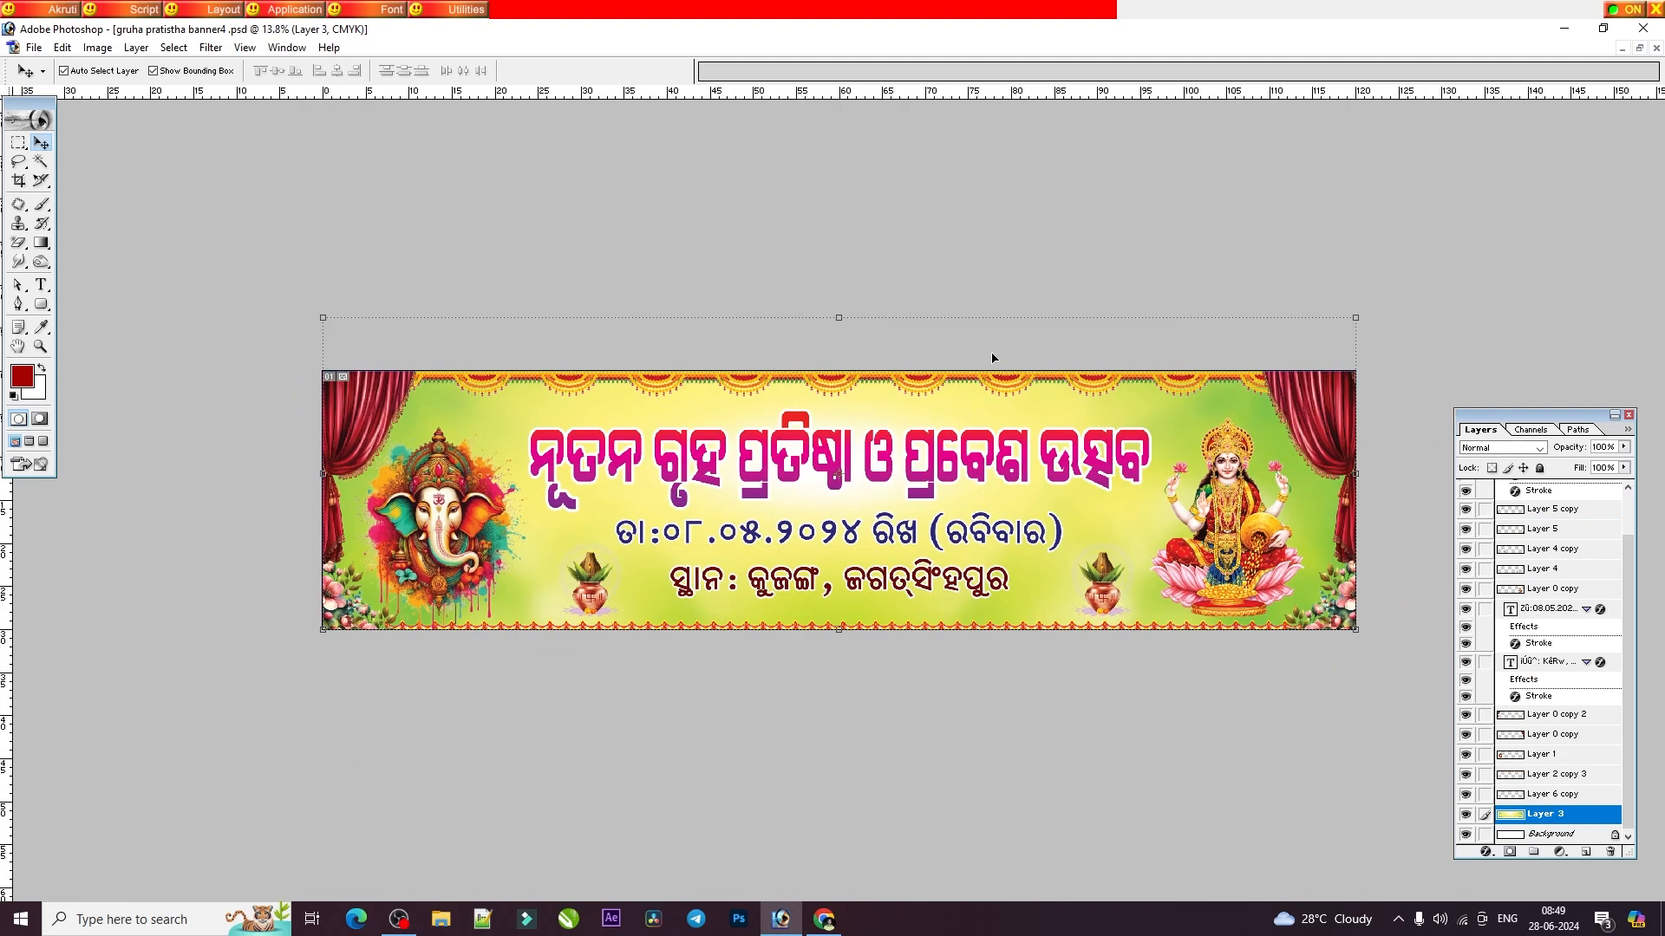
pyautogui.hotkey('ctrl', '0')
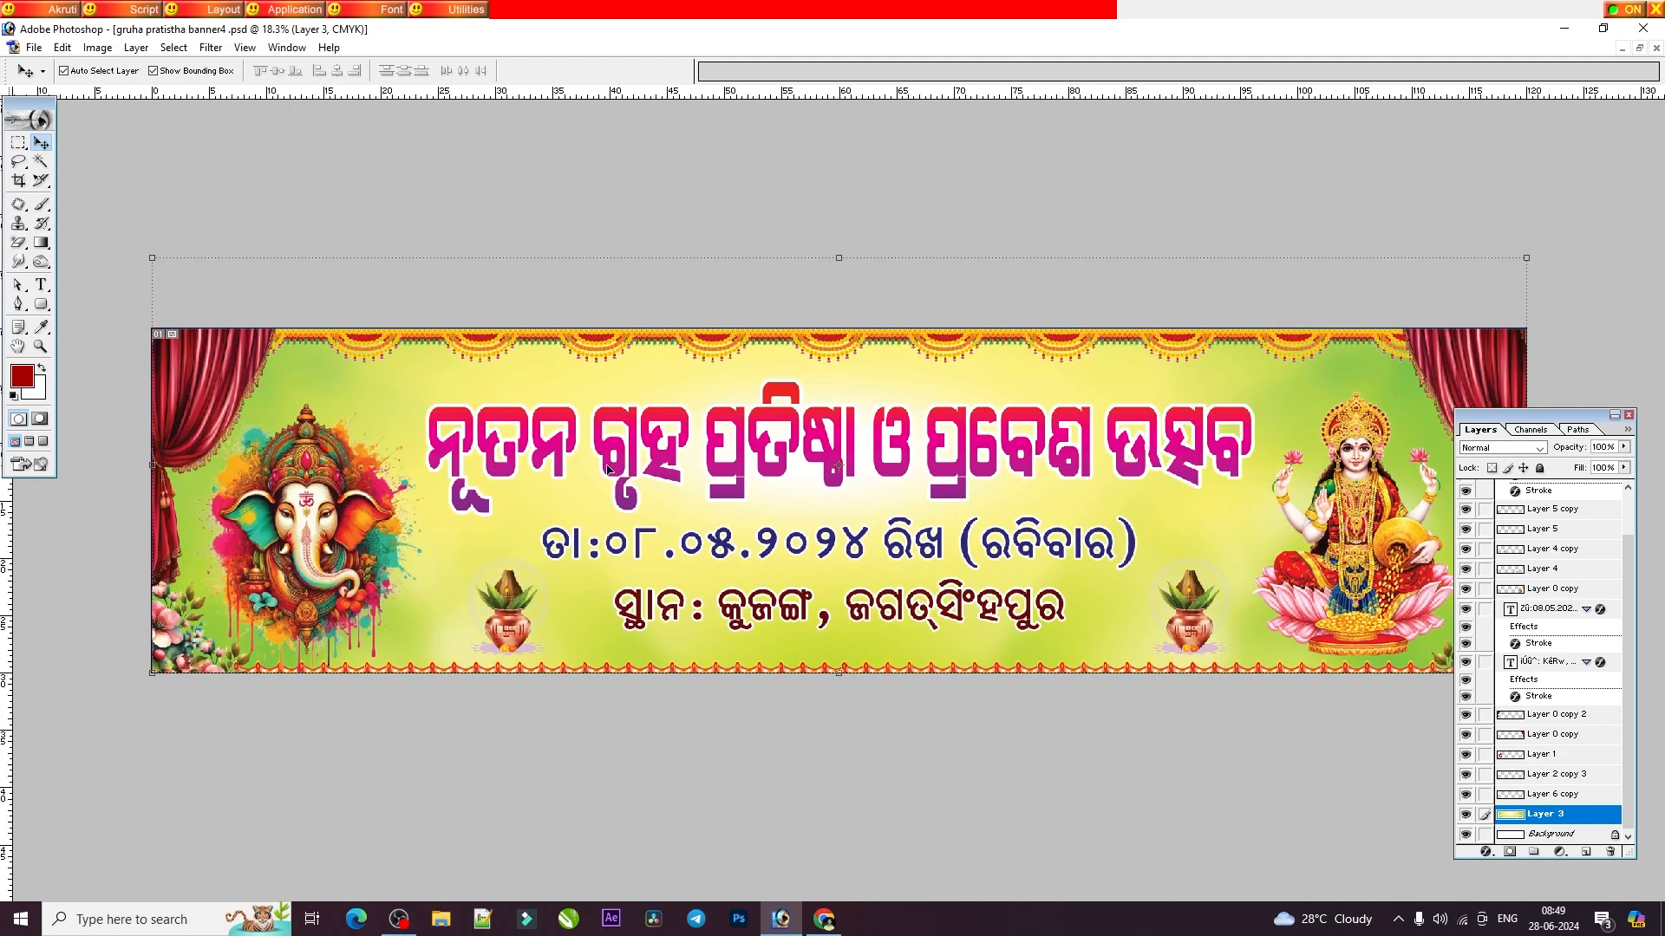
pyautogui.hotkey('ctrl', '-')
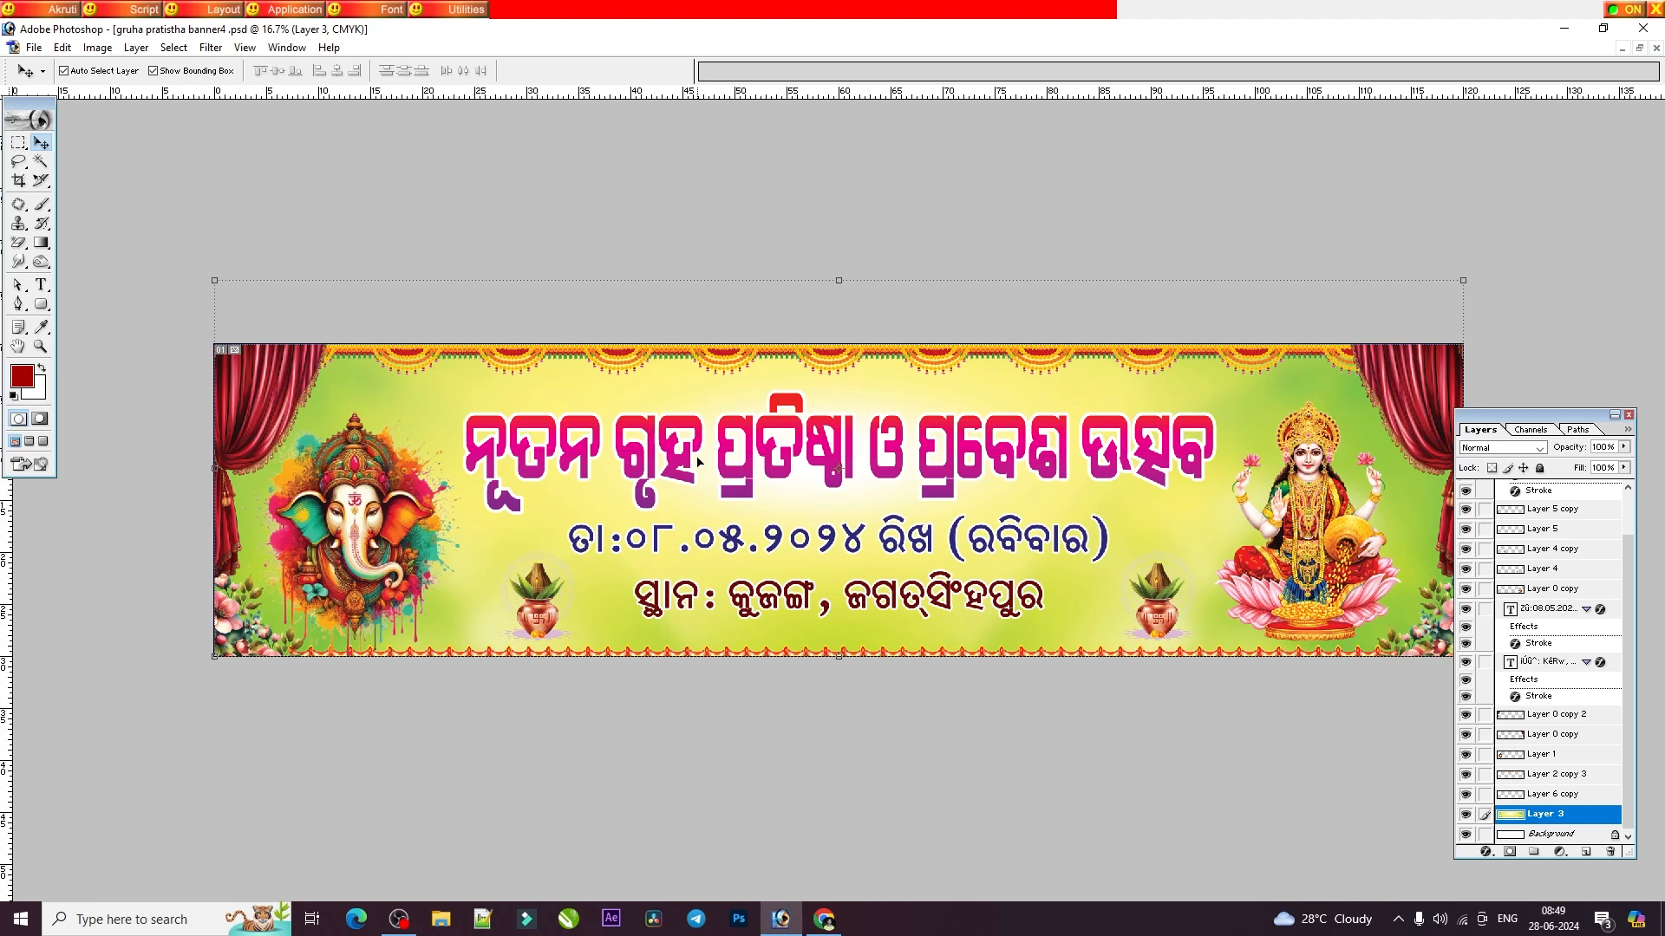
pyautogui.click(97, 48)
pyautogui.click(135, 181)
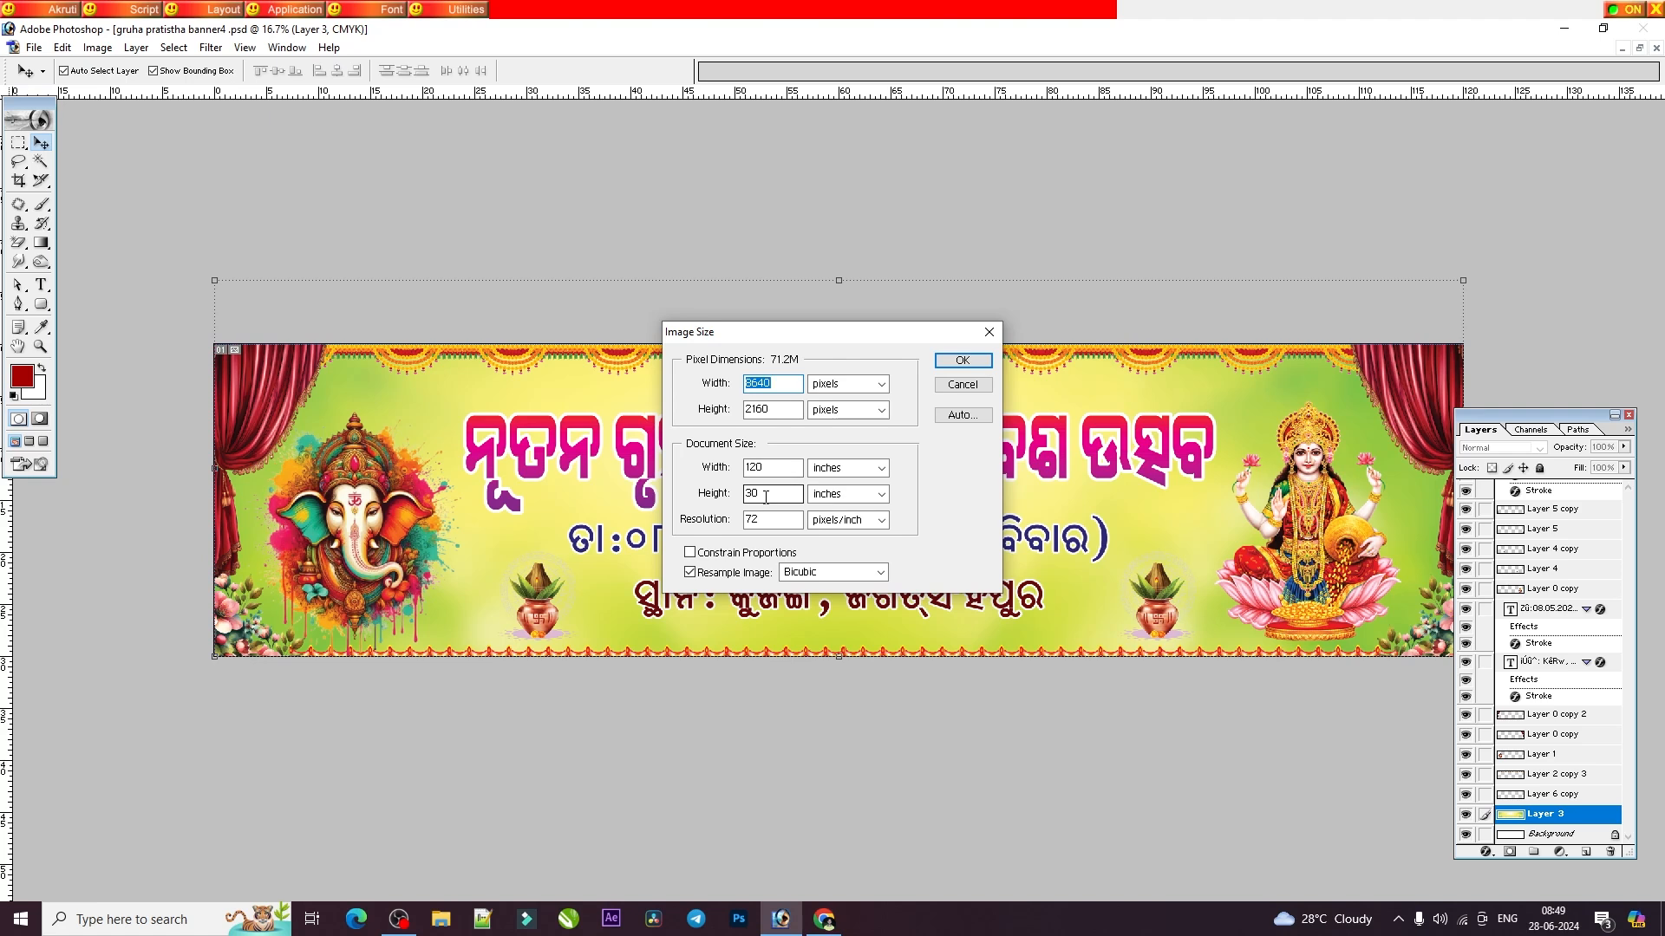
pyautogui.click(988, 333)
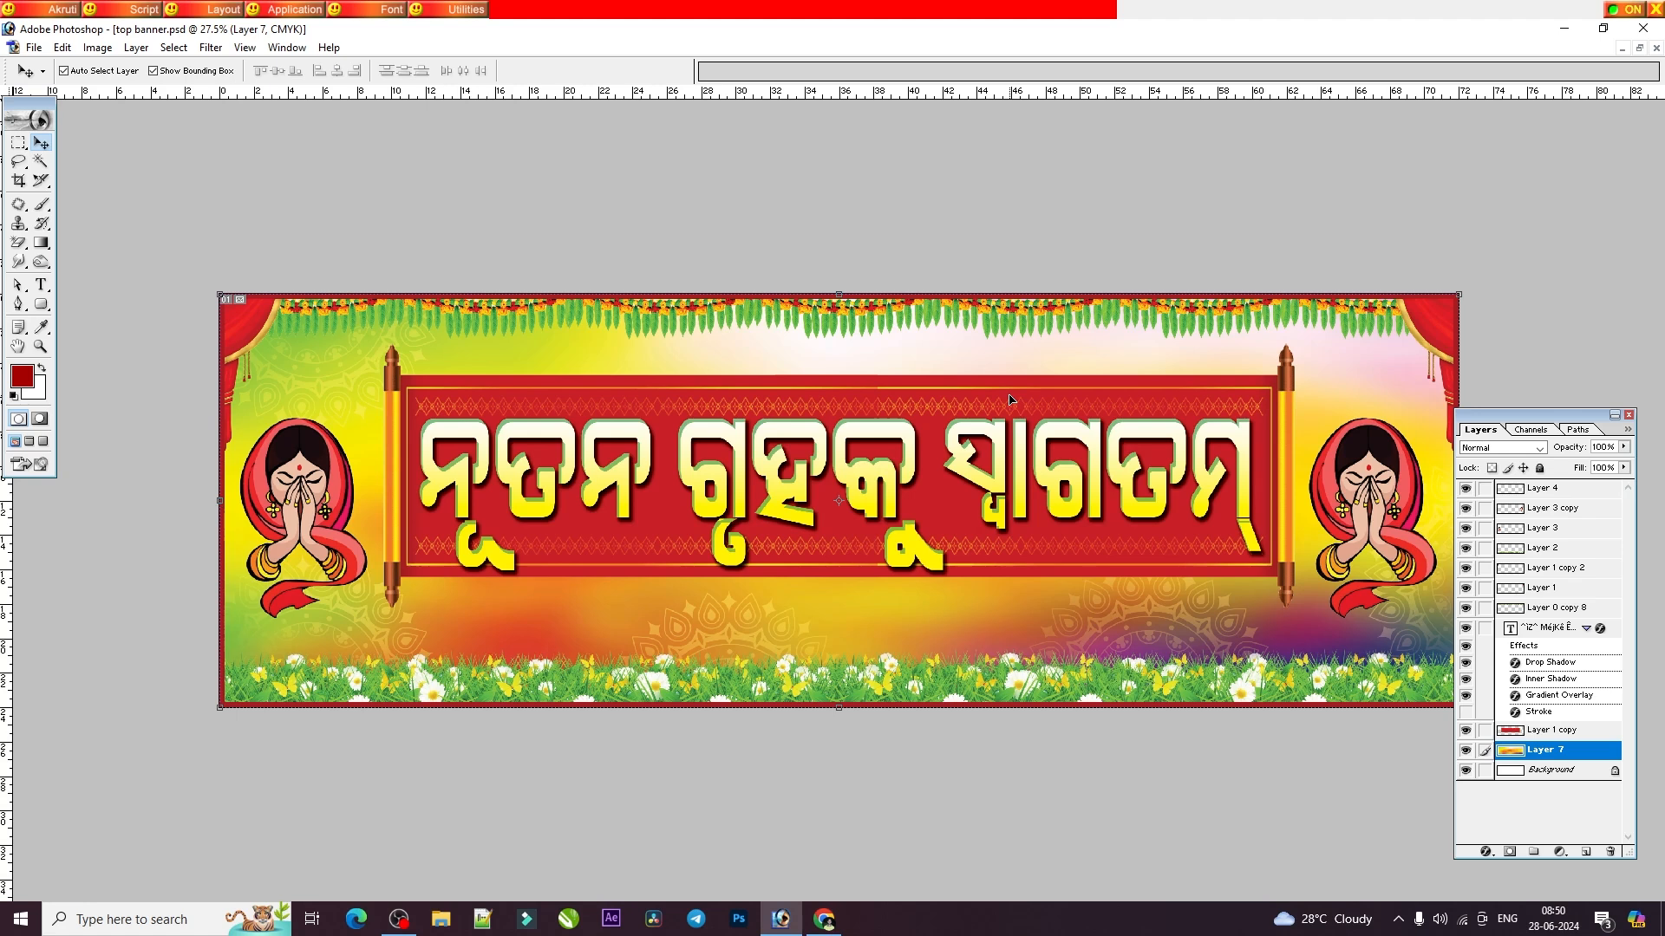
# Select the heading text in top banner.psd and restore its document window to a smaller size.
pyautogui.click(899, 473)
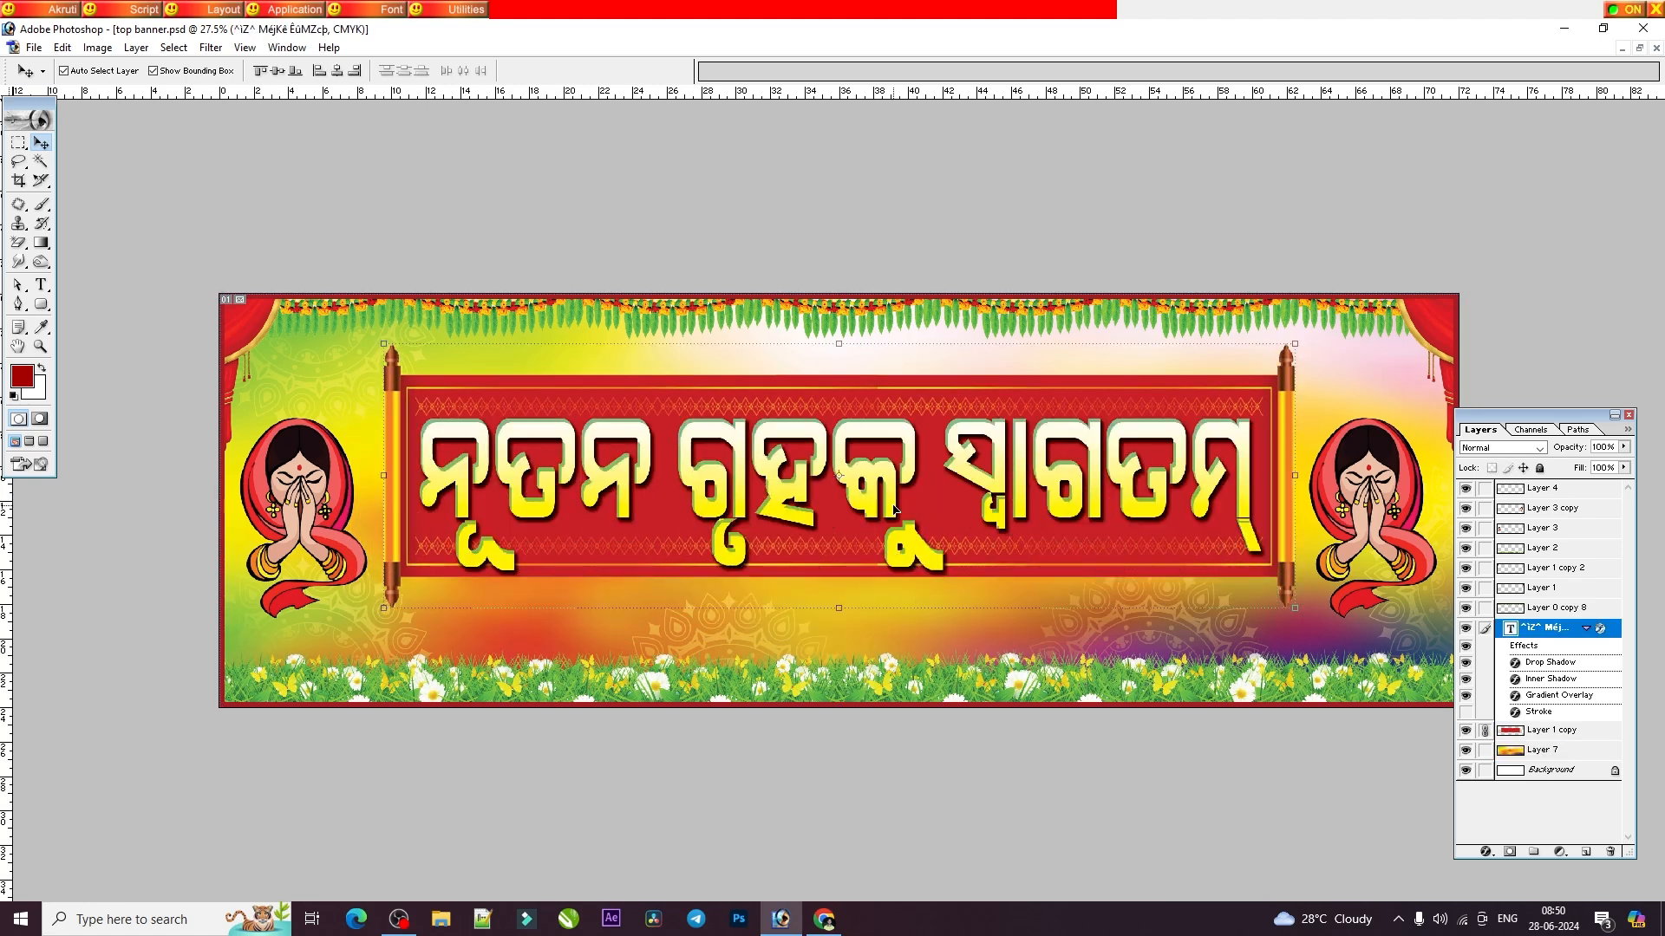
pyautogui.keyDown('ctrl'); pyautogui.keyDown('shift'); pyautogui.rightClick(891, 452); pyautogui.keyUp('shift'); pyautogui.keyUp('ctrl')
pyautogui.click(1640, 49)
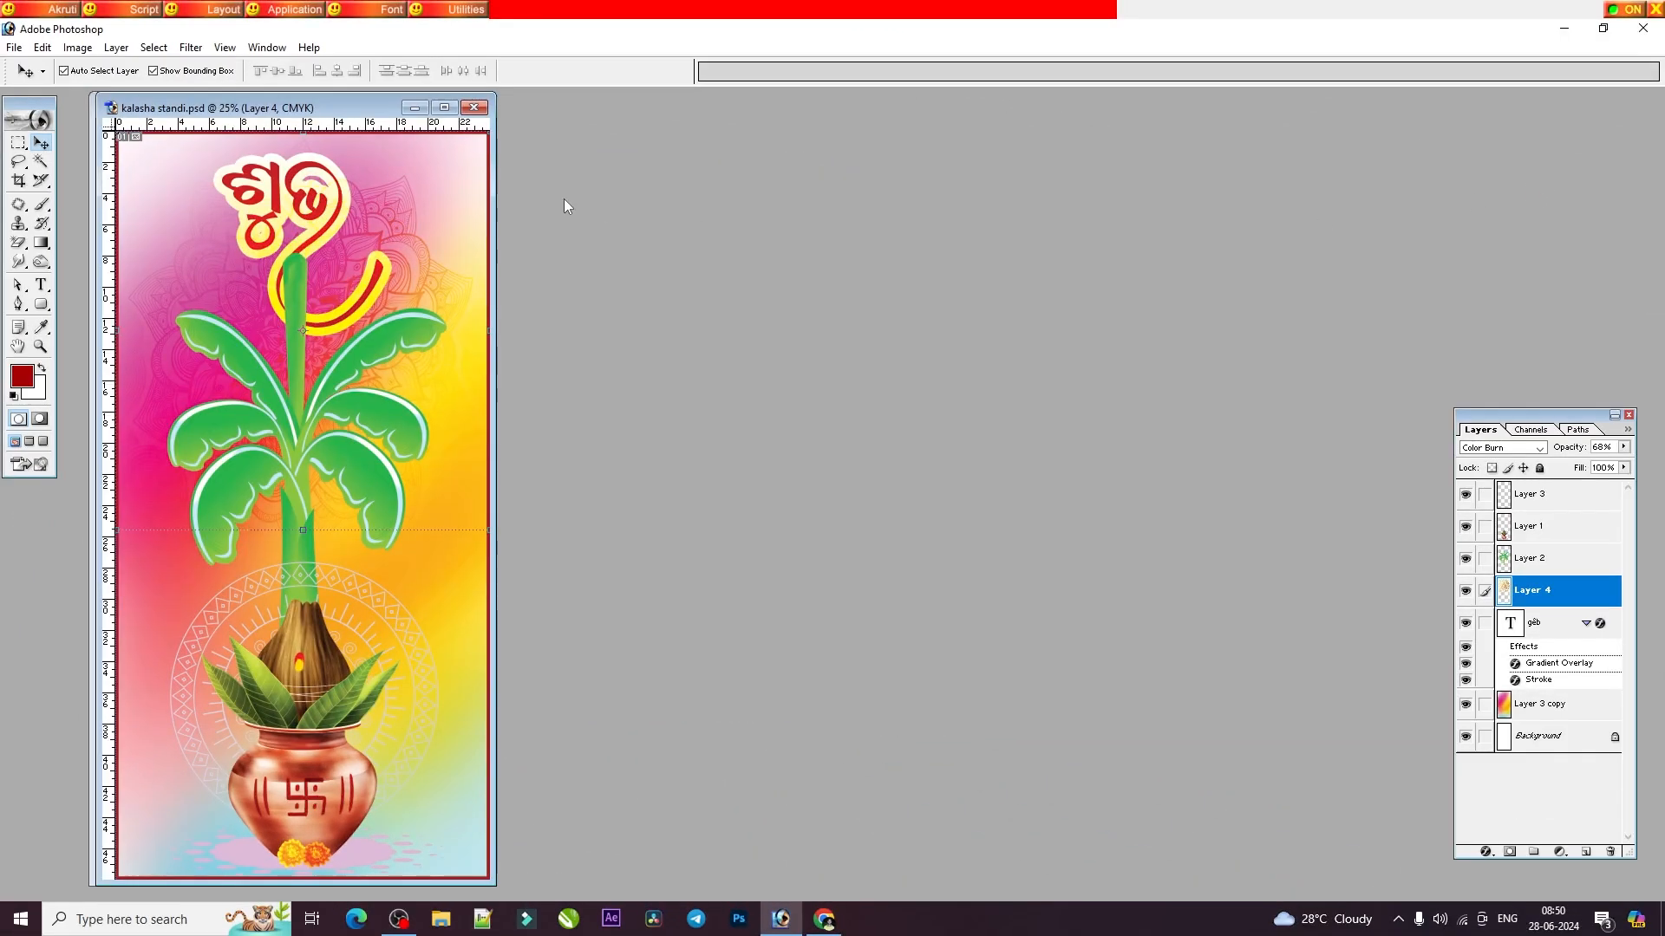
# Maximize kalasha standi.psd and look over the whole banana-plant and kalash design.
pyautogui.click(449, 107)
pyautogui.scroll(-1, 876, 422)
pyautogui.scroll(1, 888, 459)
pyautogui.scroll(1, 897, 511)
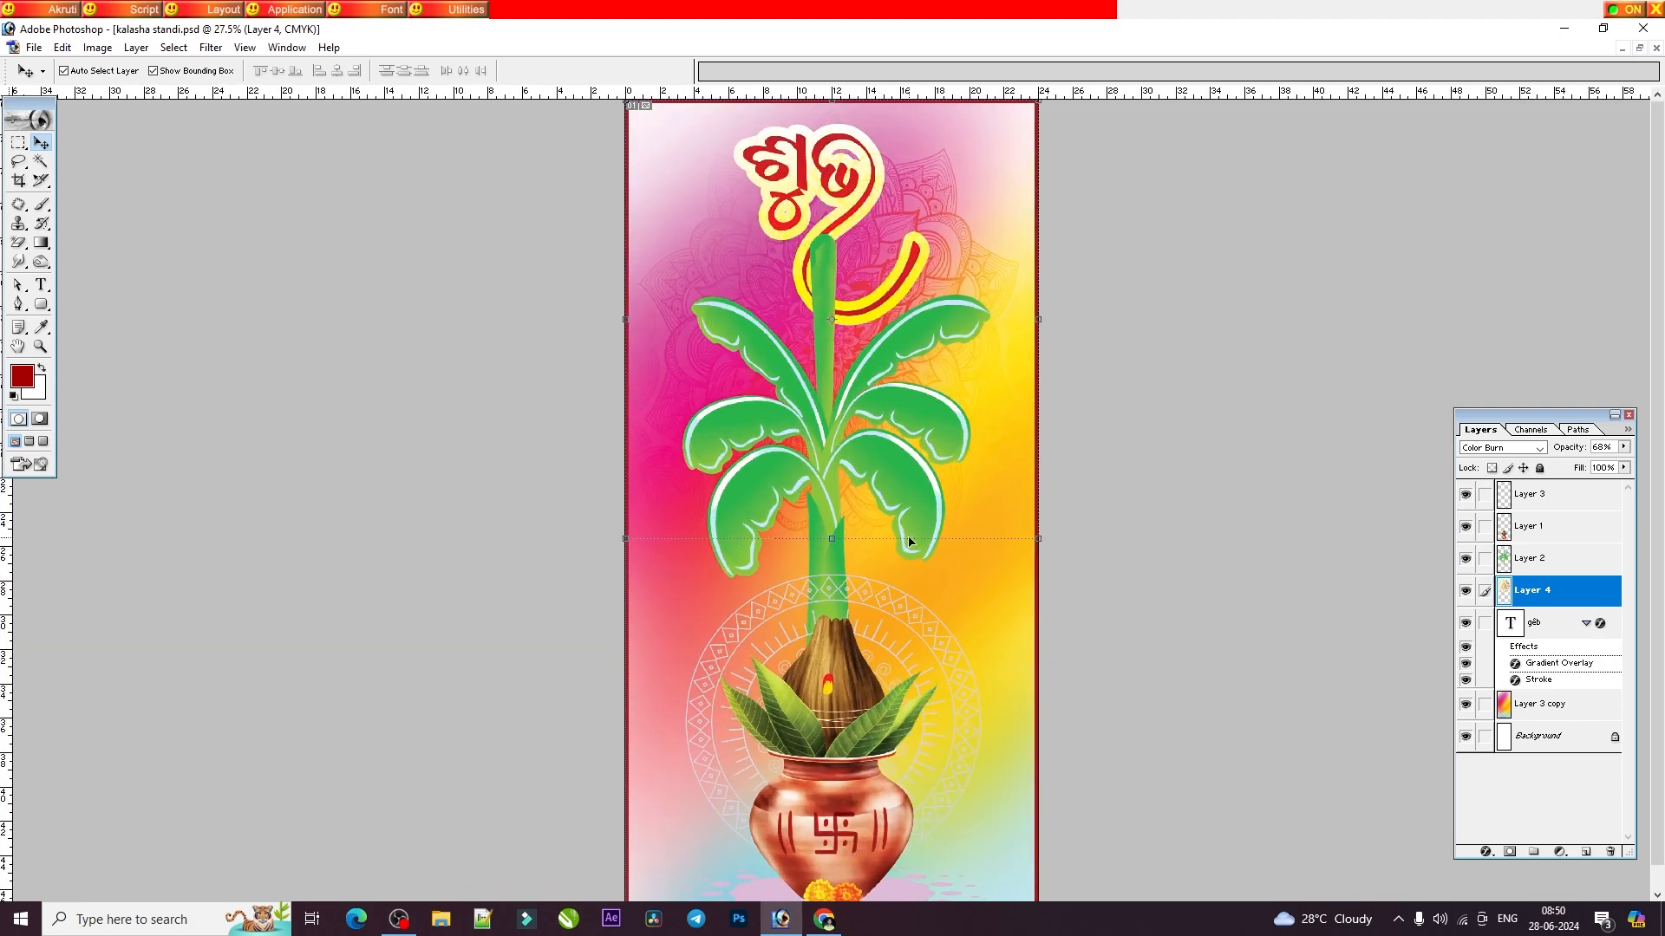
pyautogui.scroll(-1, 909, 541)
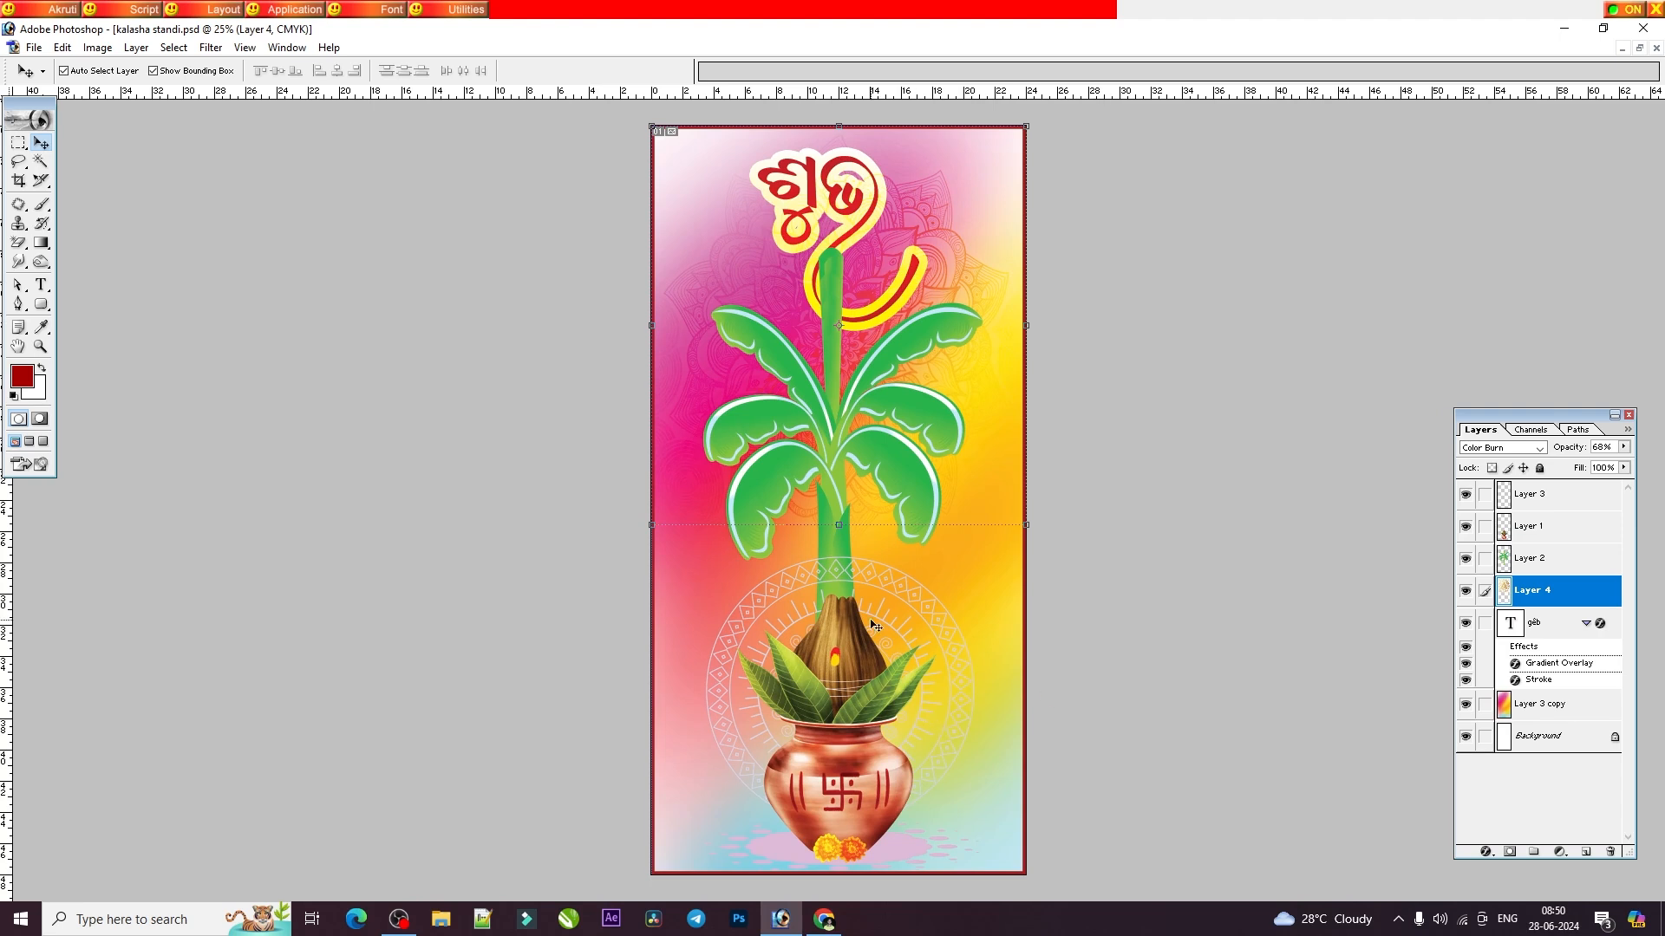
# Switch to kalasha standi 2.psd, maximize it and look over the full standee design.
pyautogui.click(1655, 47)
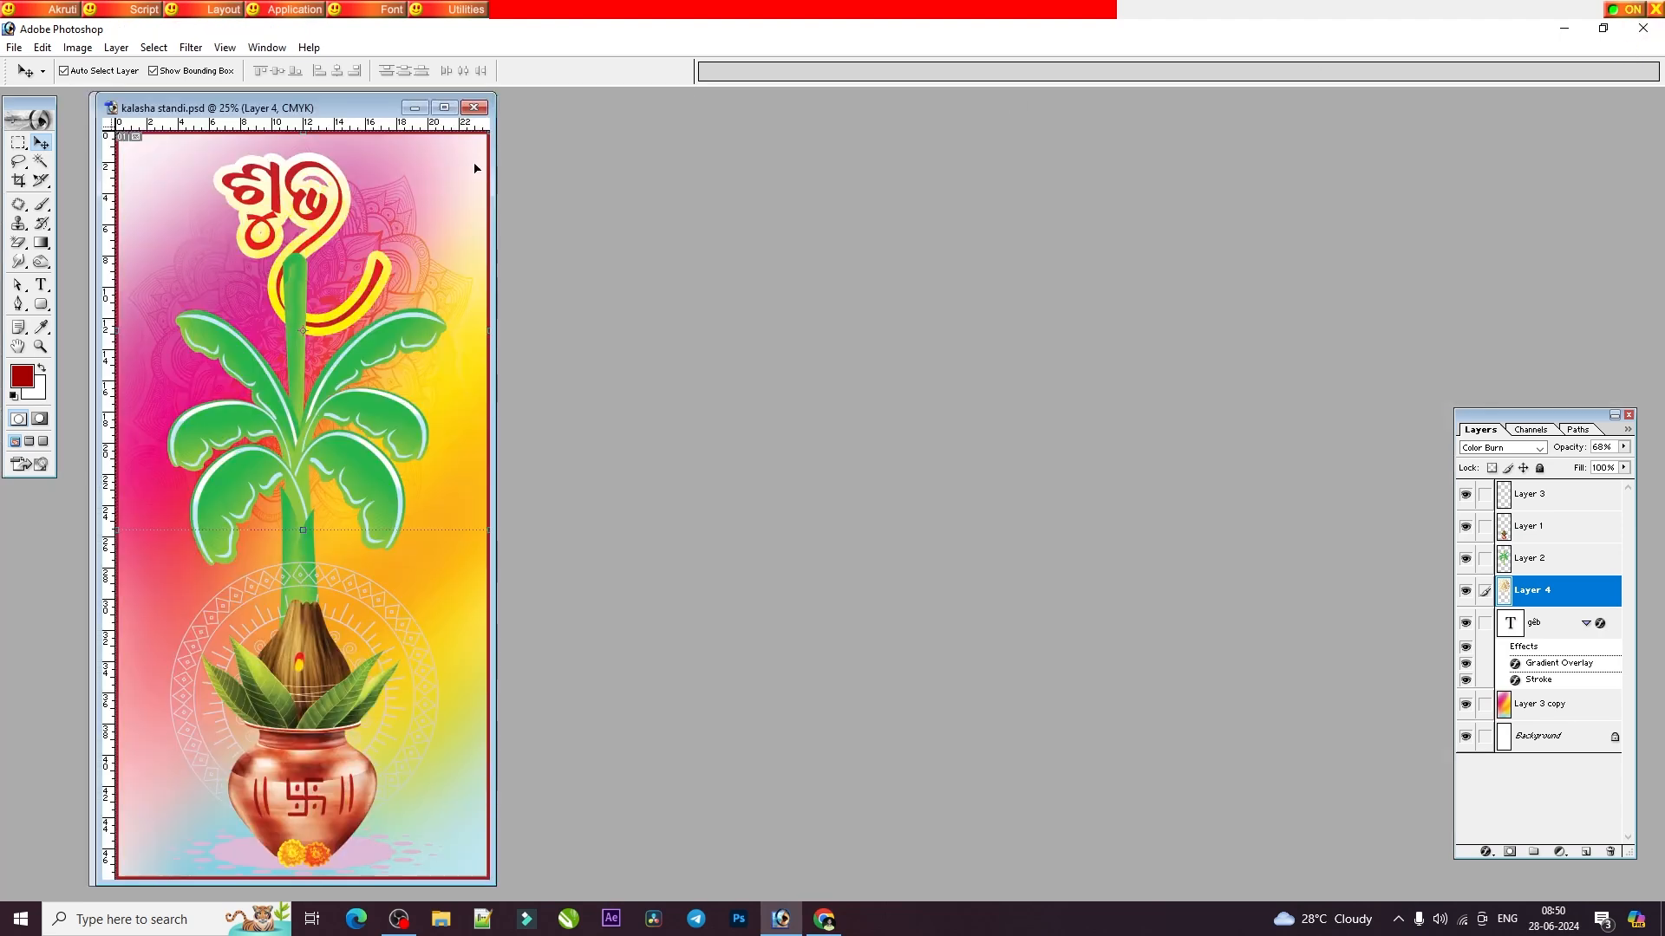
pyautogui.click(436, 109)
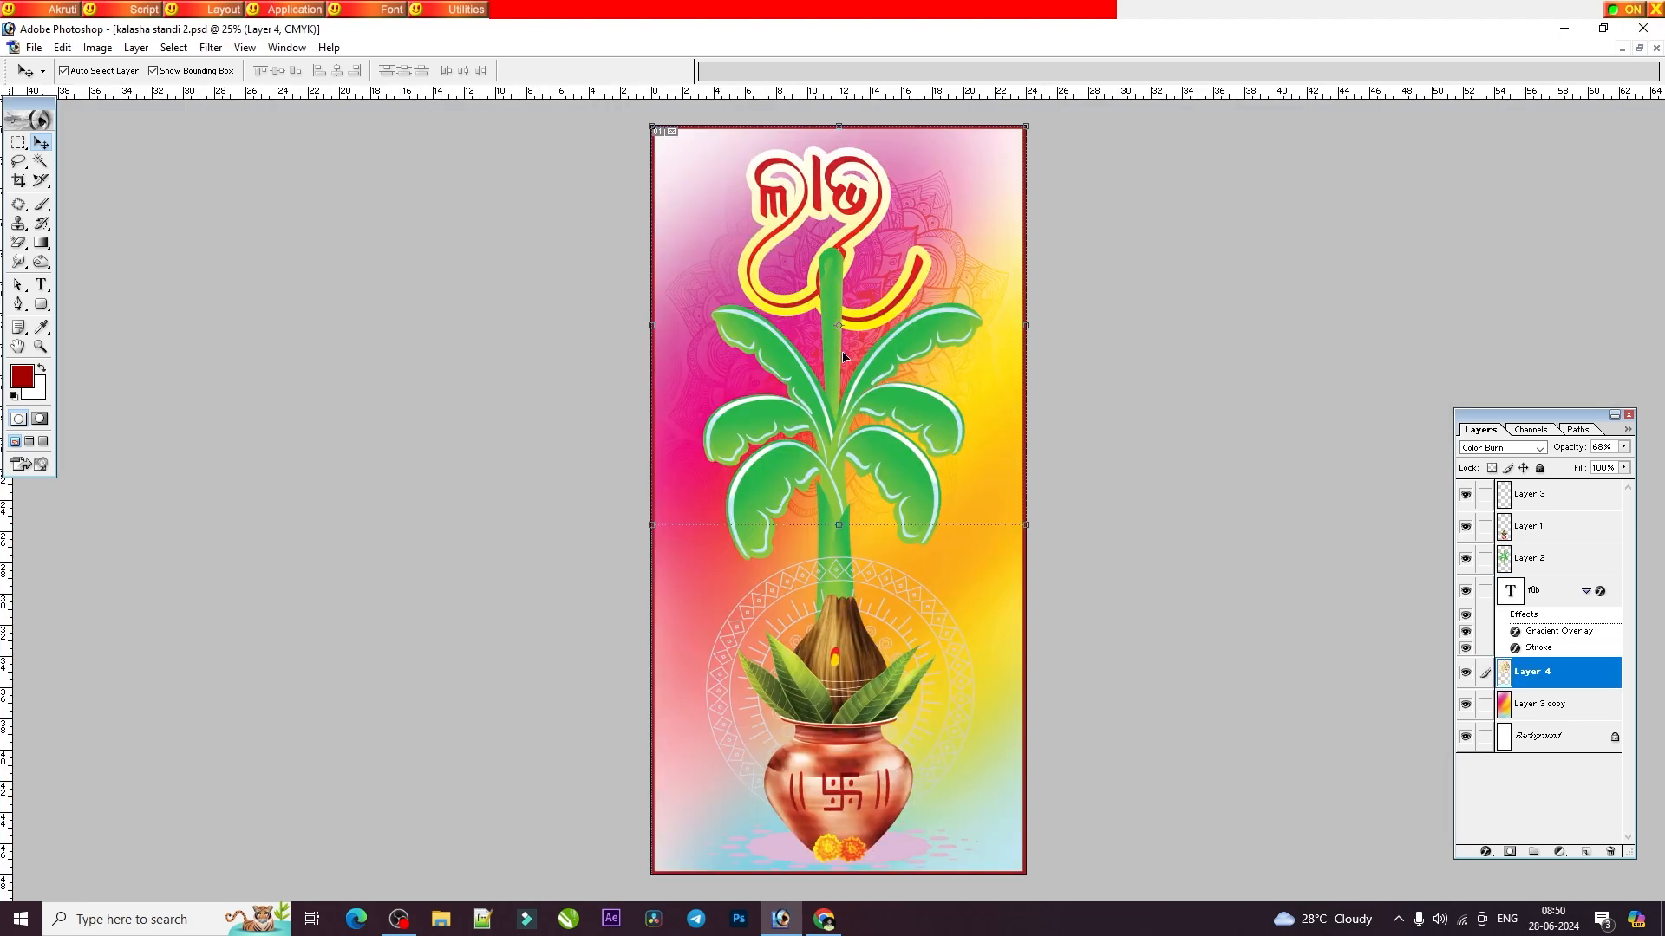
pyautogui.scroll(-3, 868, 436)
pyautogui.scroll(2, 870, 436)
pyautogui.scroll(-1, 868, 433)
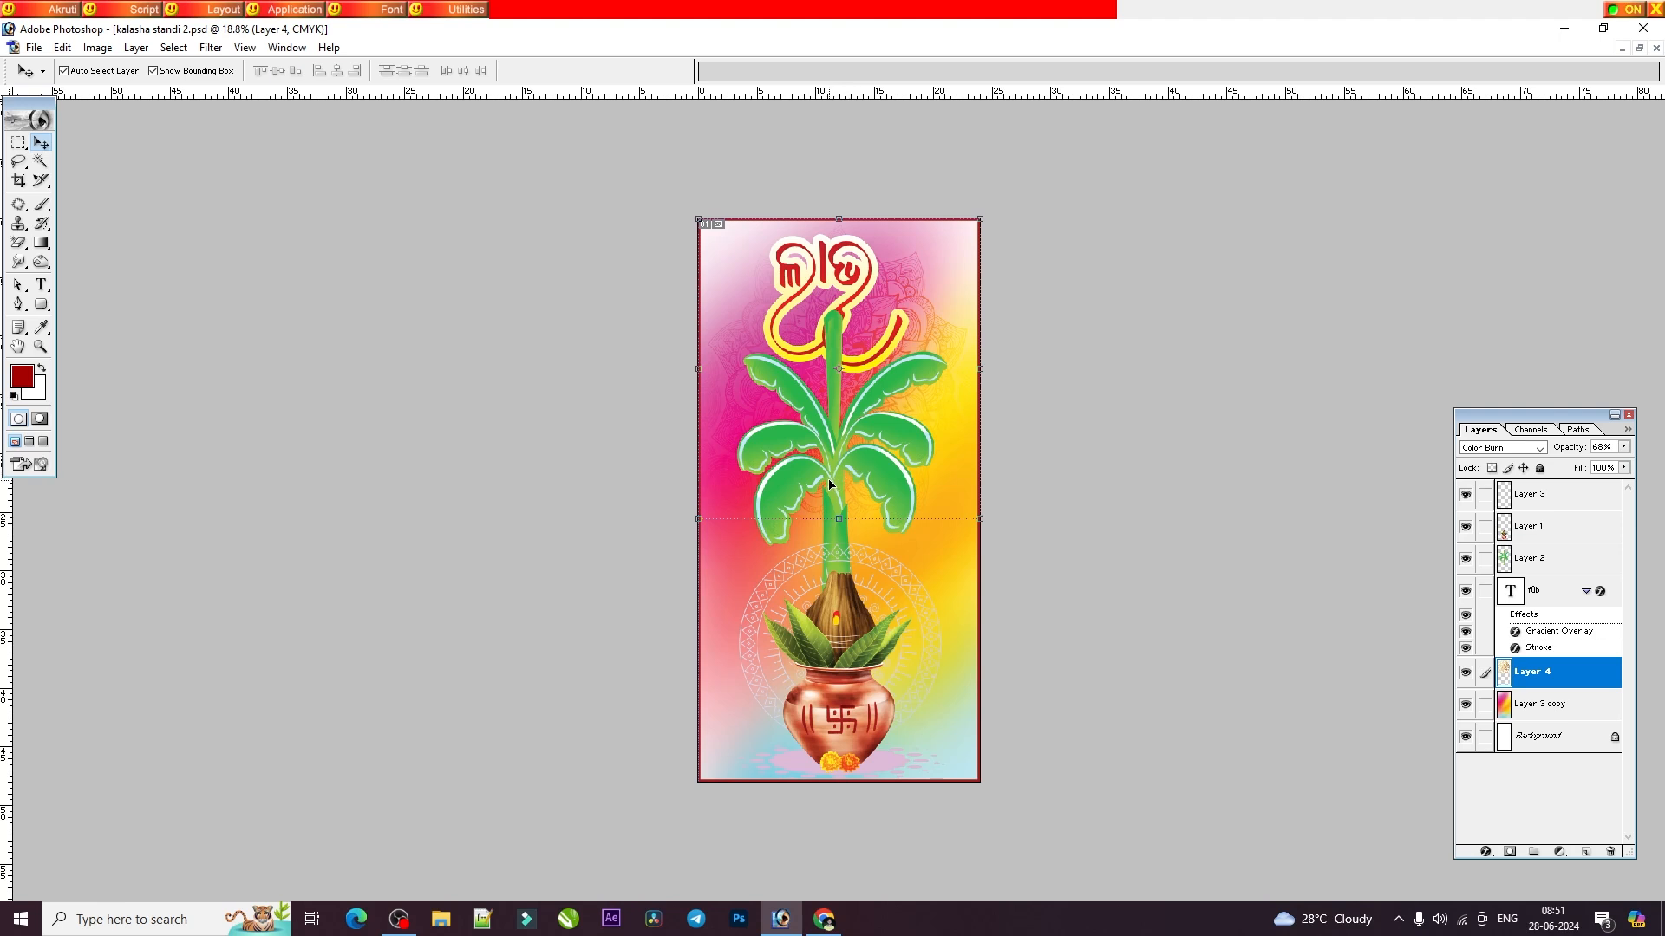
# Select the Background layer of the kalasha standi 2.psd design and view the standee larger.
pyautogui.rightClick(839, 389)
pyautogui.click(877, 454)
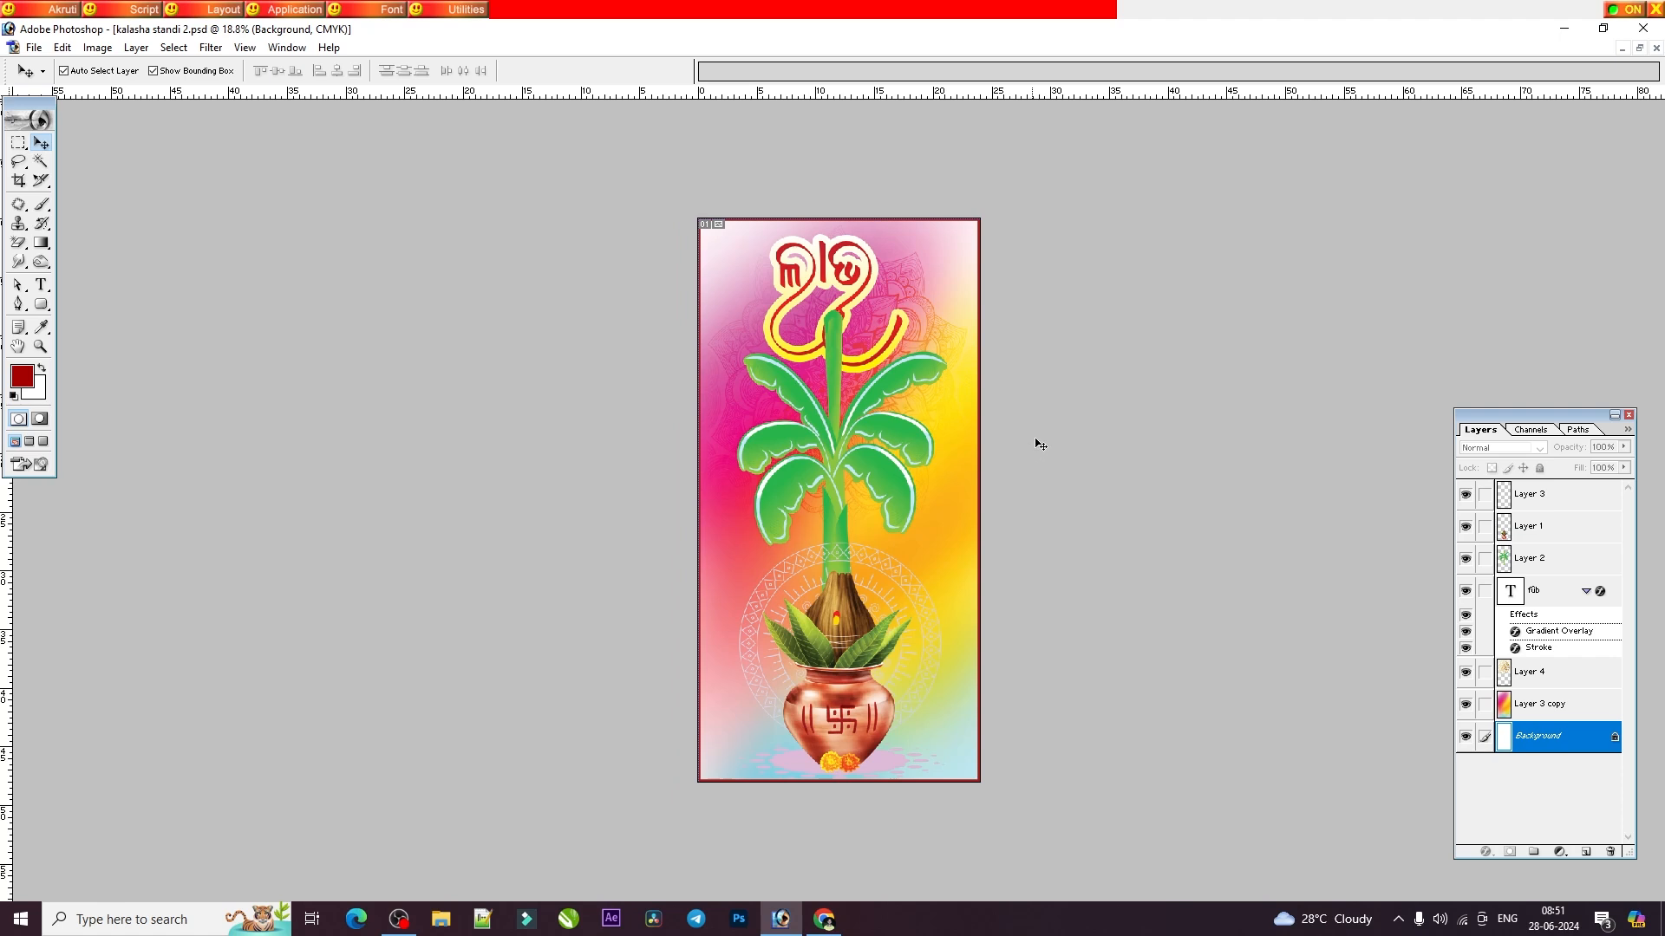
pyautogui.scroll(2, 1036, 439)
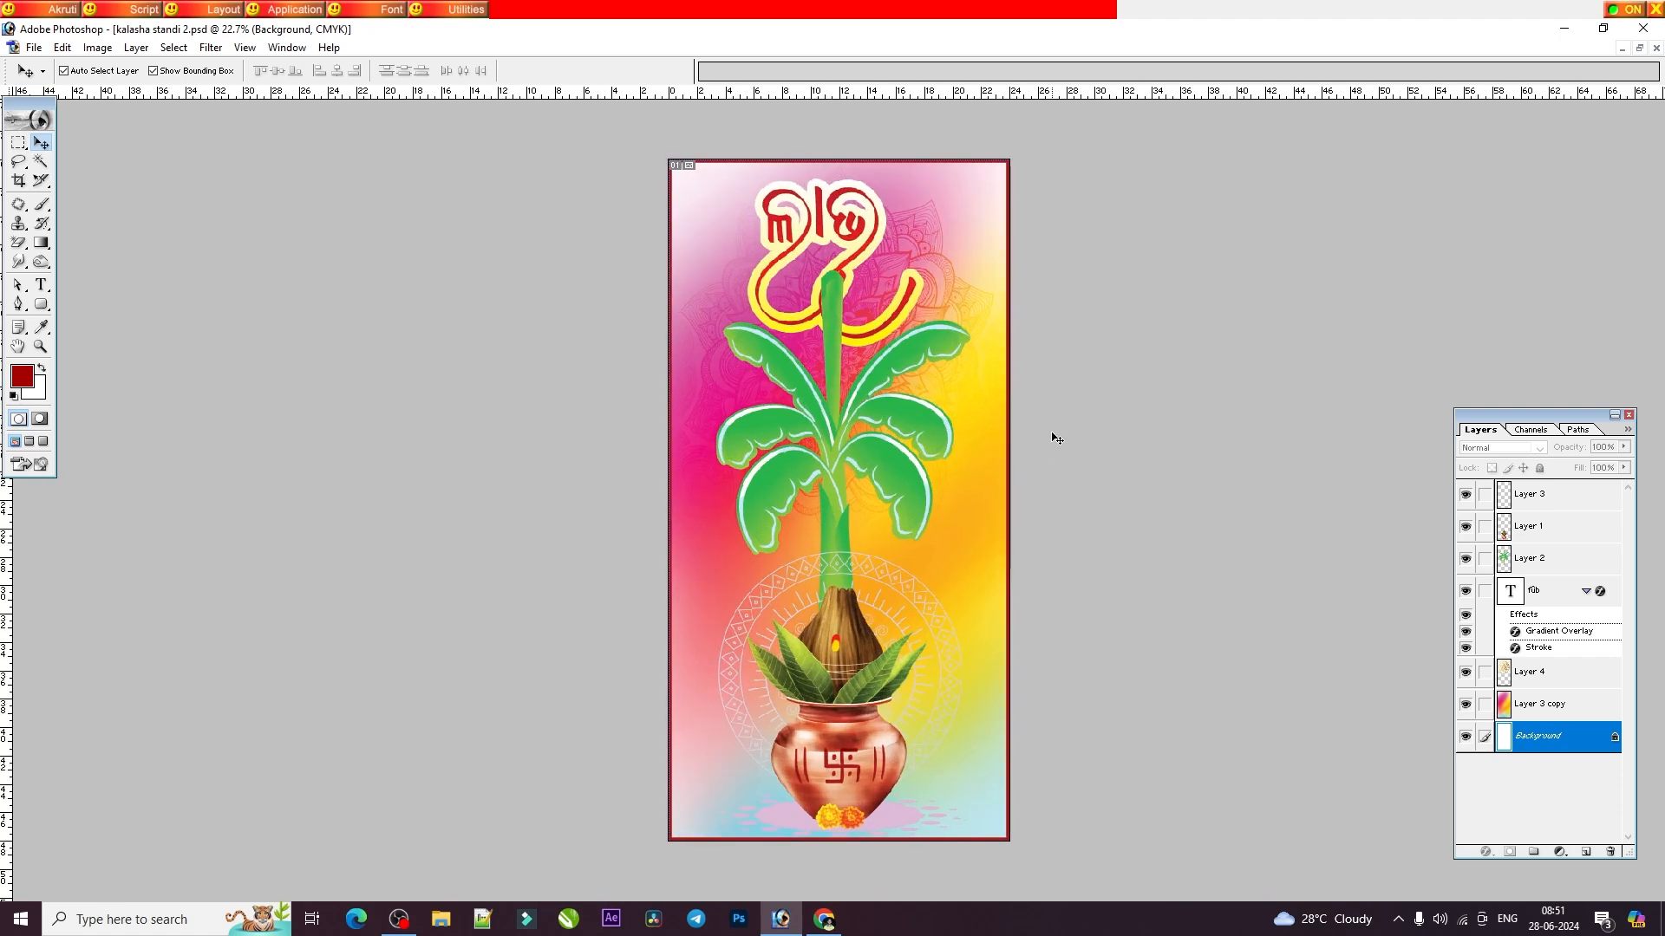